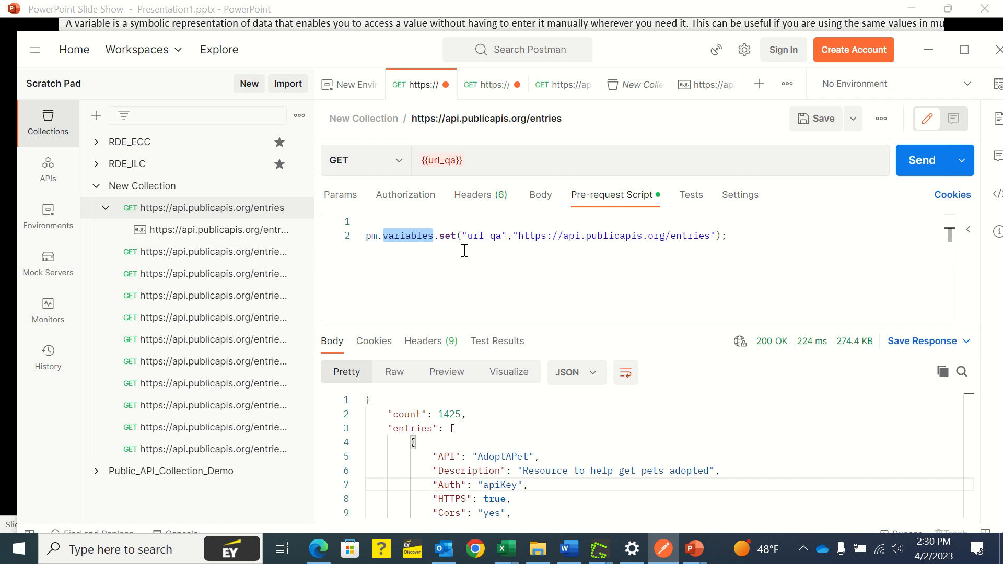
# Step: Send the original entries GET request with {{url_qa}} as its URL
pyautogui.moveTo(420, 241)
pyautogui.doubleClick(455, 163)
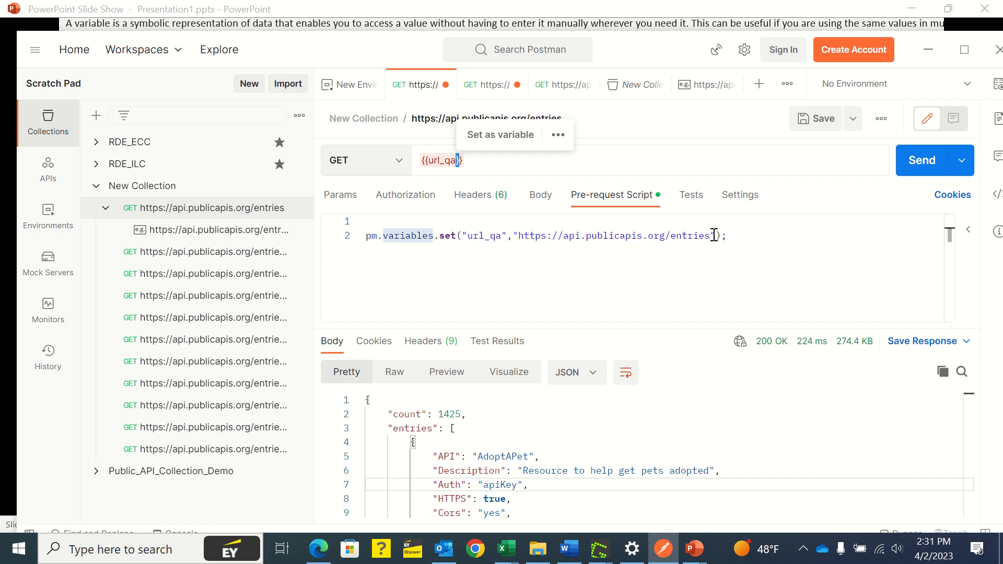
pyautogui.click(491, 163)
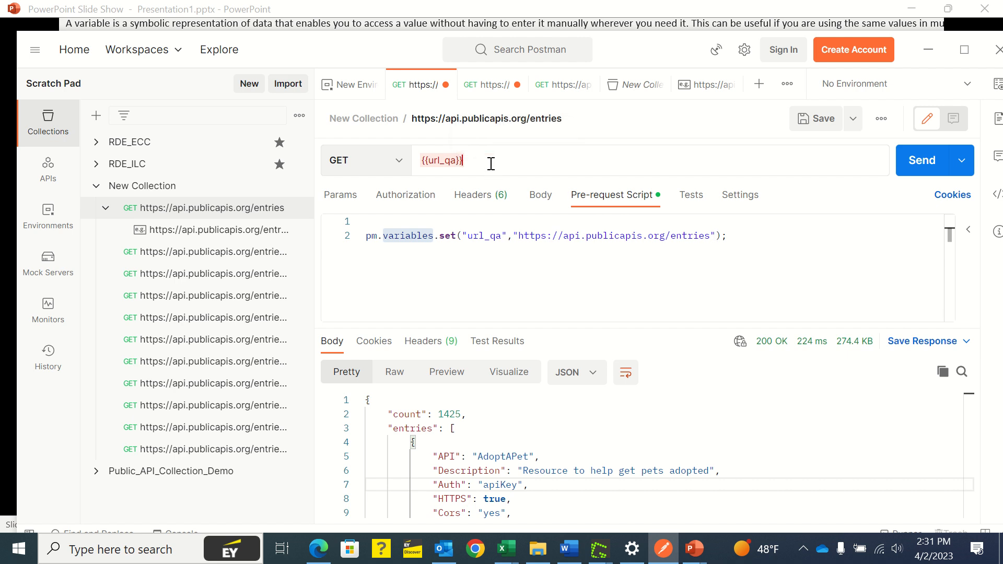
pyautogui.click(918, 162)
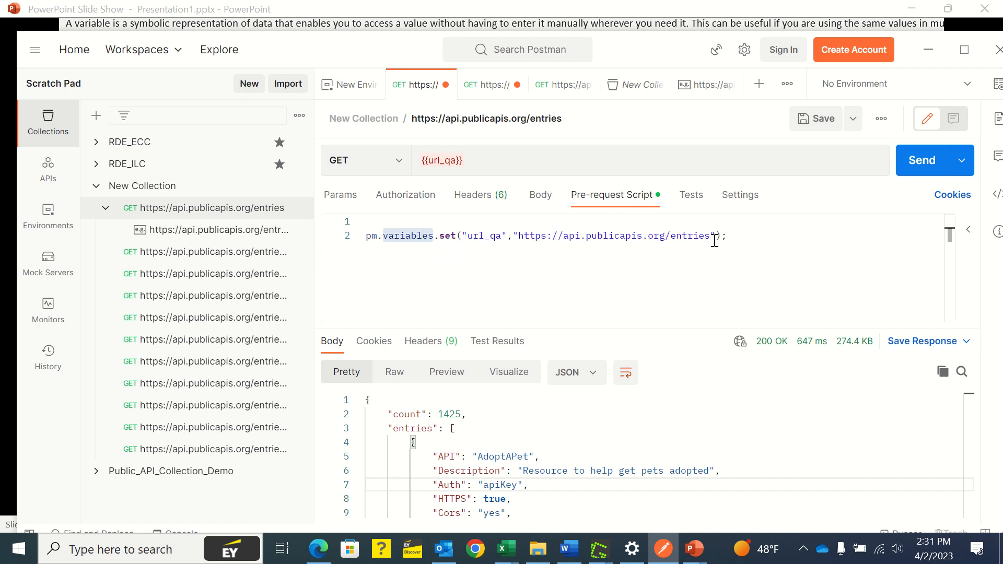
pyautogui.click(444, 162)
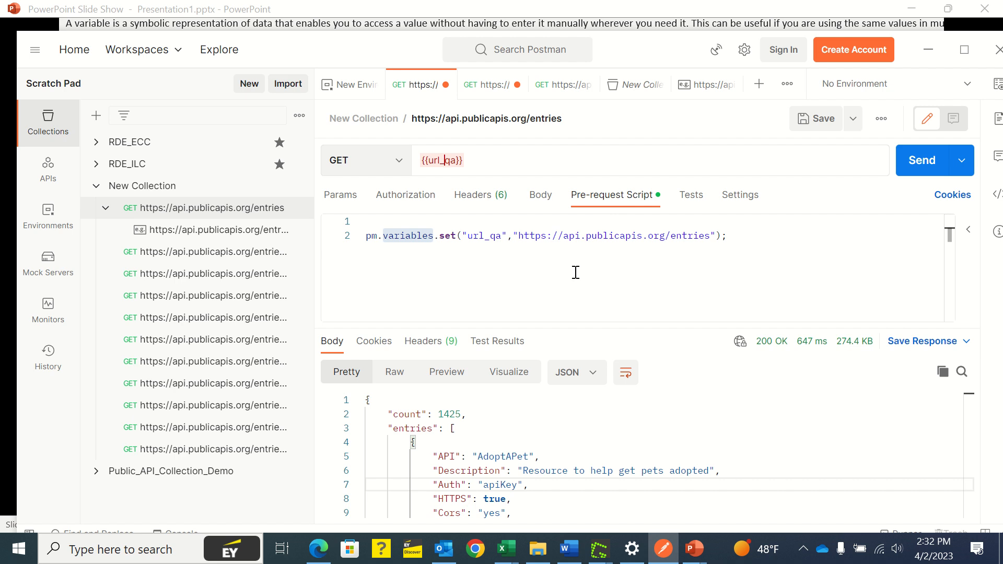
pyautogui.click(220, 258)
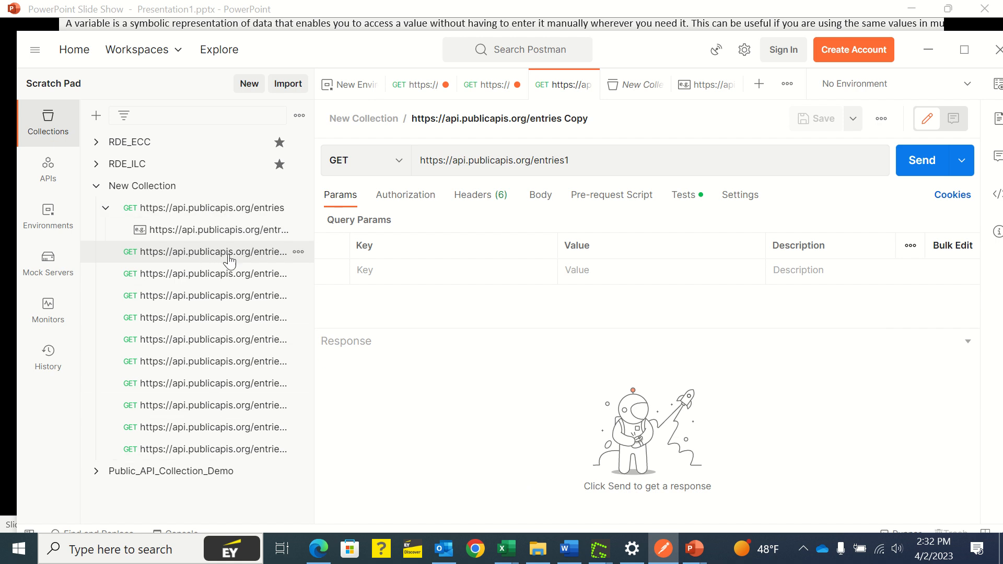
pyautogui.click(920, 174)
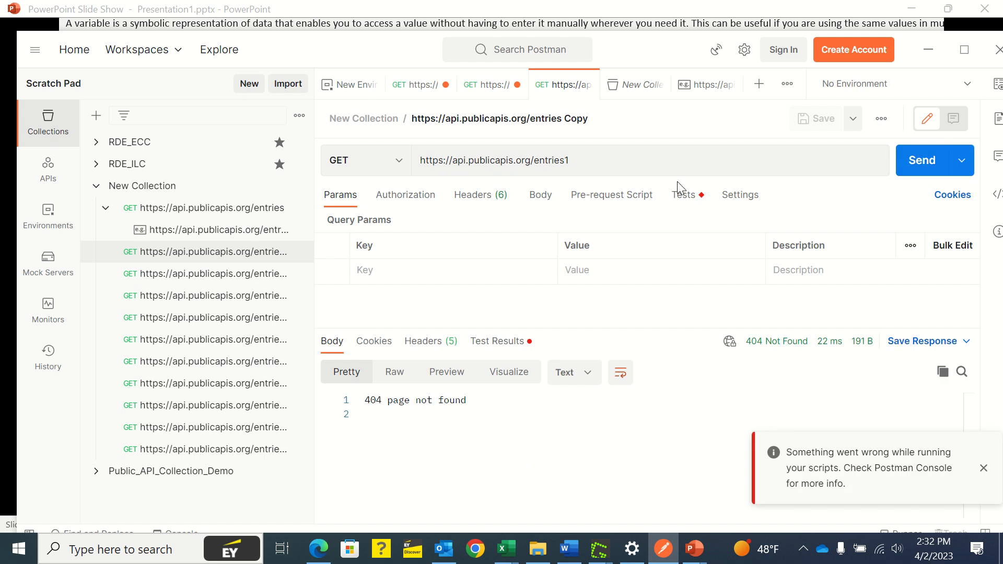
pyautogui.click(585, 158)
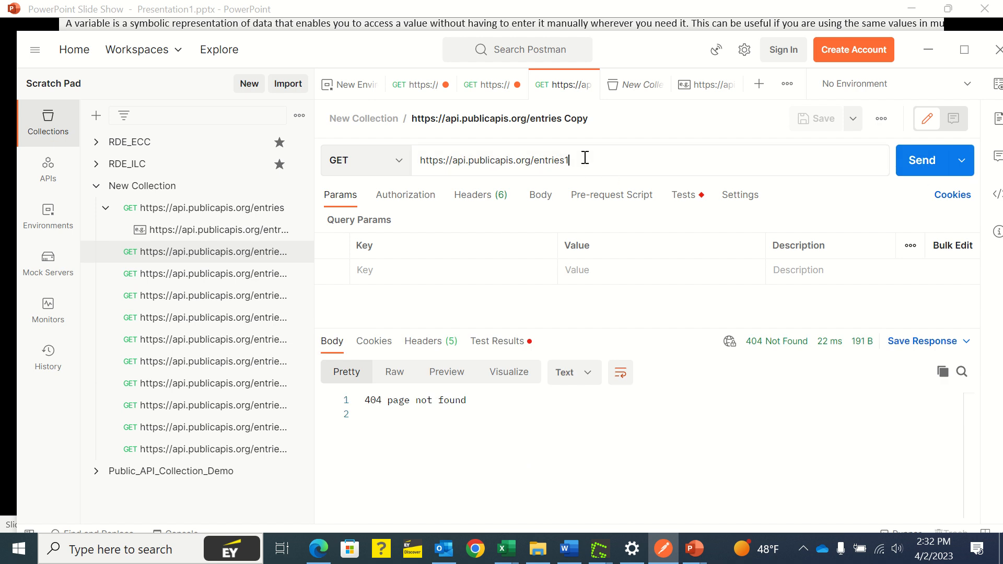
pyautogui.press('BackSpace')
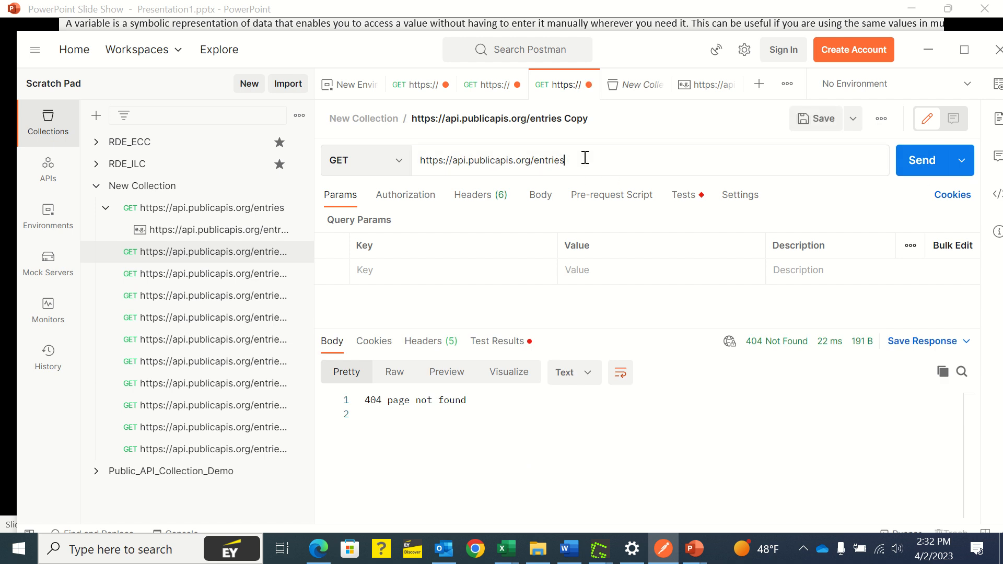
pyautogui.click(915, 165)
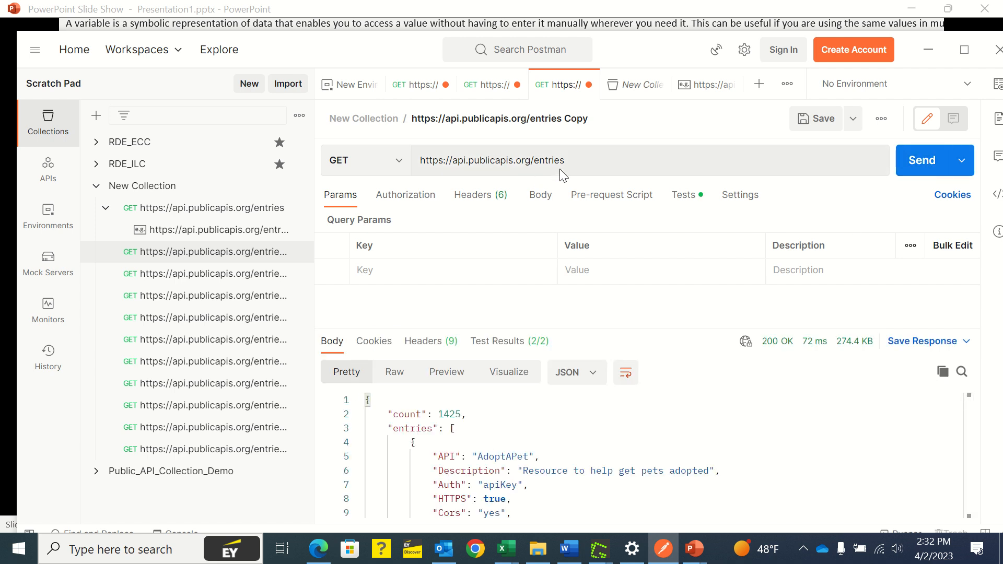
# Step: Copy the {{url_qa}} URL from the original entries request into the entries Copy request and send that request
pyautogui.click(258, 214)
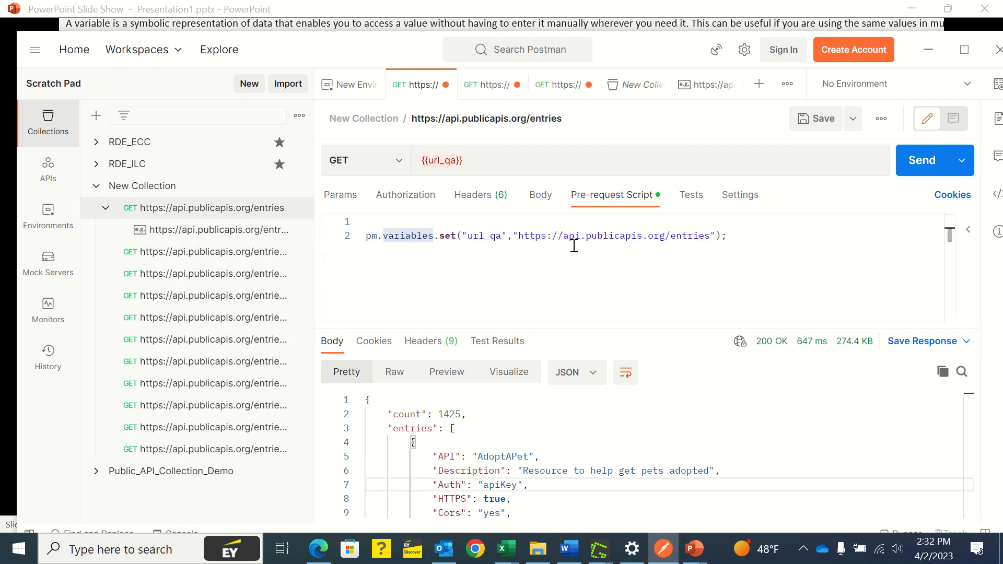
pyautogui.moveTo(438, 172)
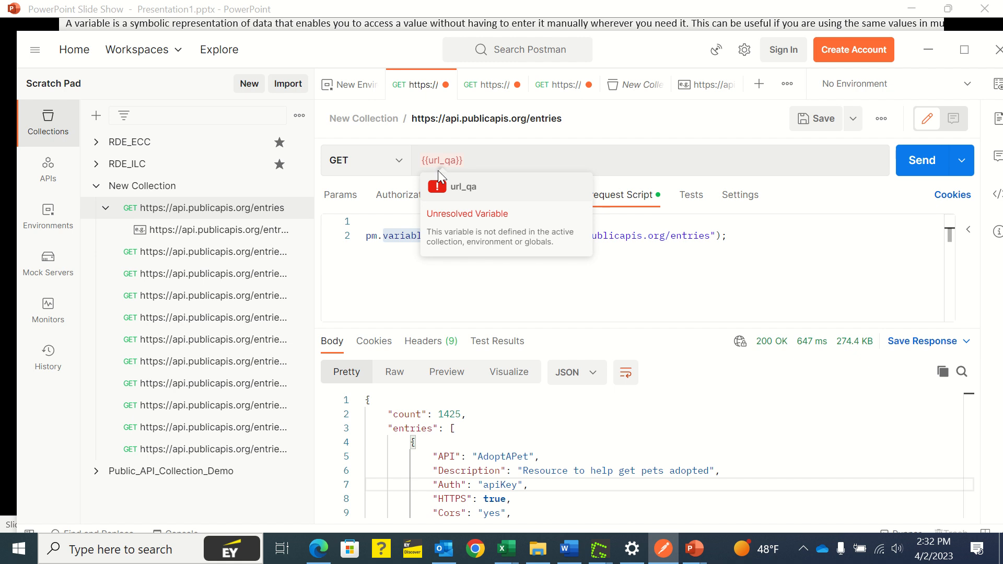
pyautogui.click(409, 257)
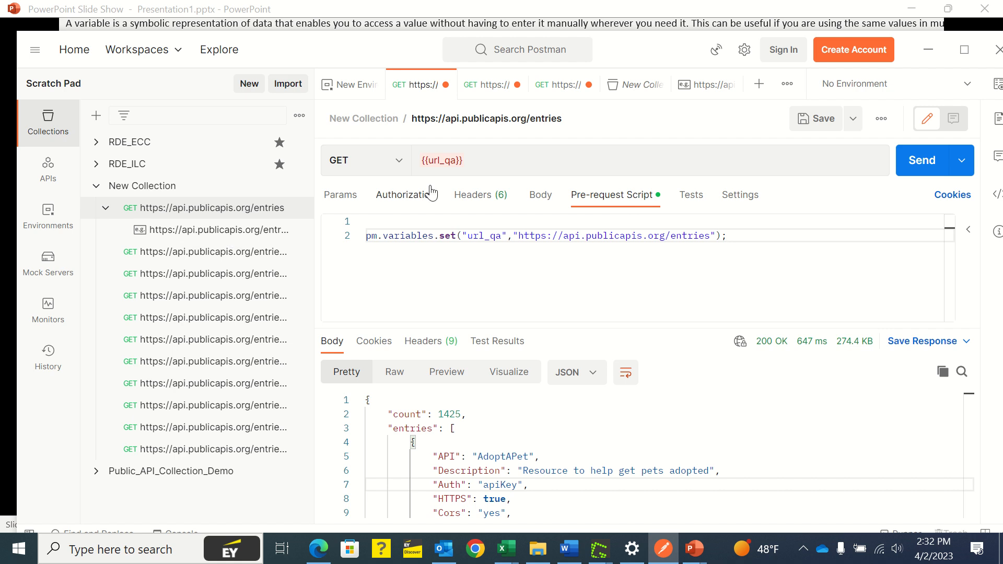
pyautogui.click(474, 160)
pyautogui.moveTo(475, 160); pyautogui.dragTo(421, 154)
pyautogui.hotkey('ctrl', 'c')
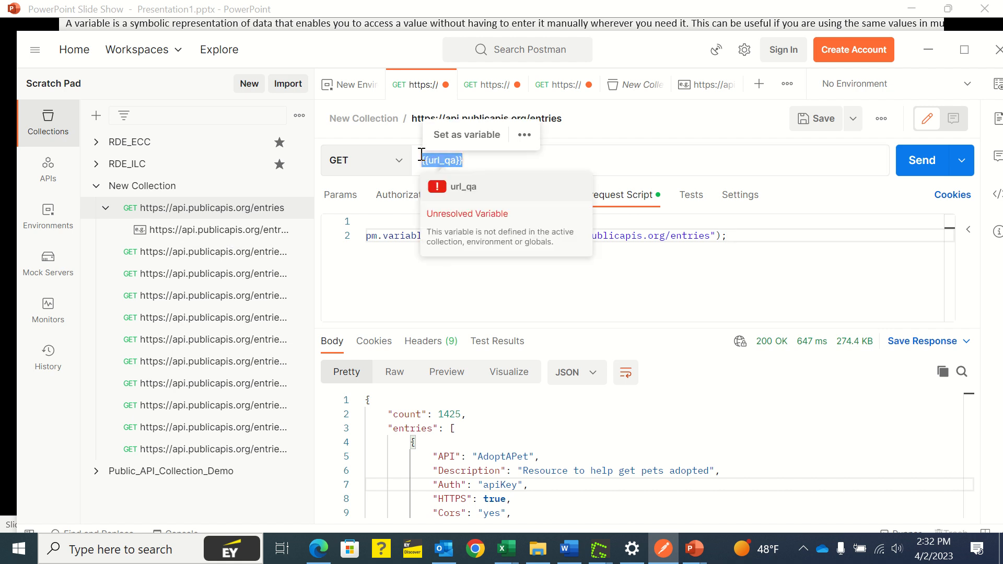
pyautogui.click(226, 256)
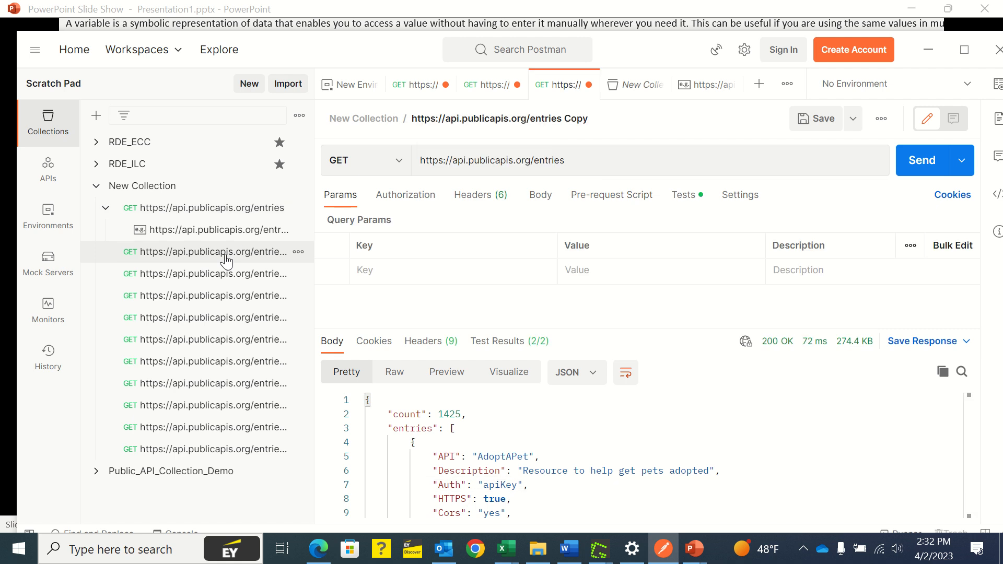
pyautogui.moveTo(584, 161); pyautogui.dragTo(409, 162)
pyautogui.hotkey('ctrl', 'v')
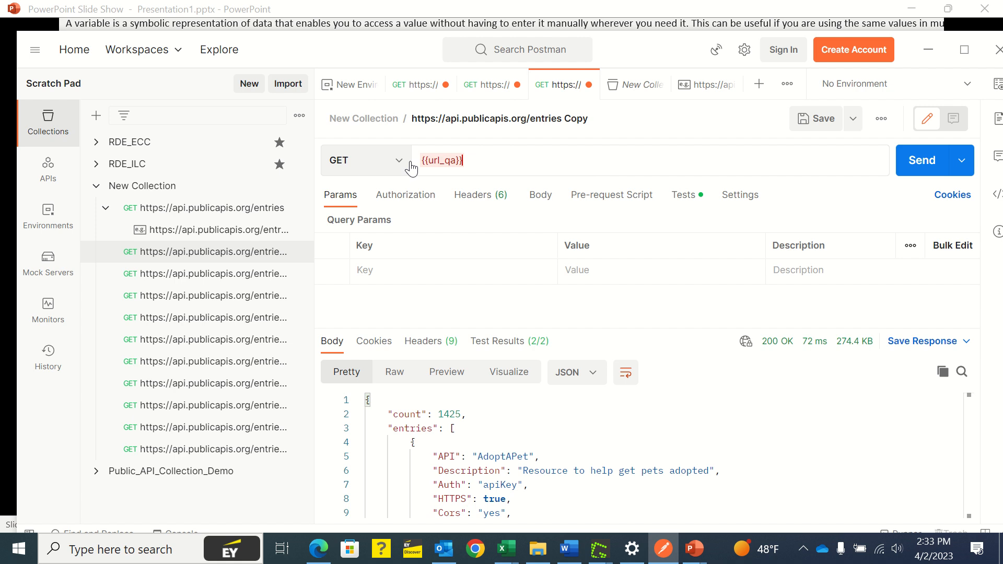
pyautogui.click(922, 162)
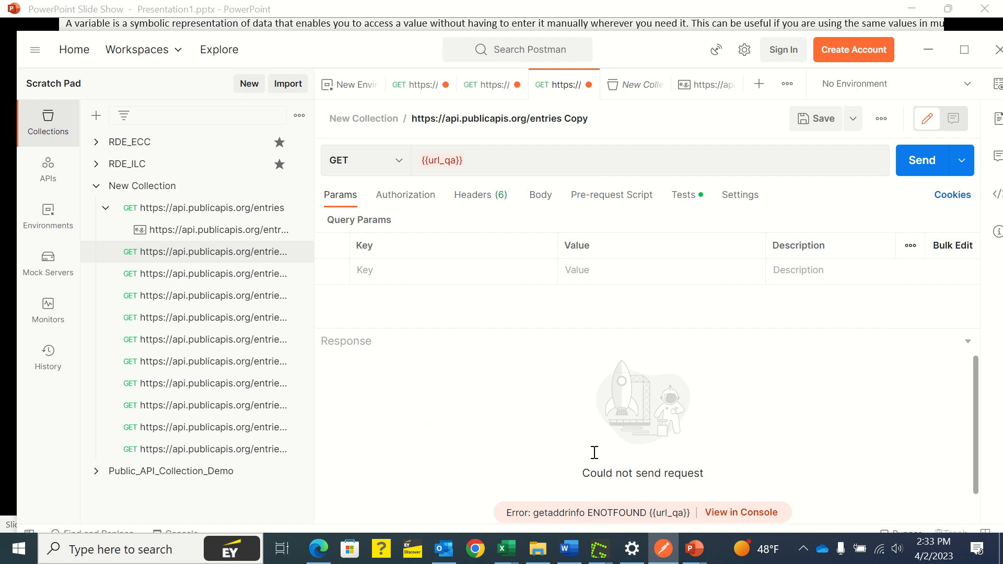
# Step: Compare the original request with the entries Copy request and check the copy's pre-request script
pyautogui.click(209, 209)
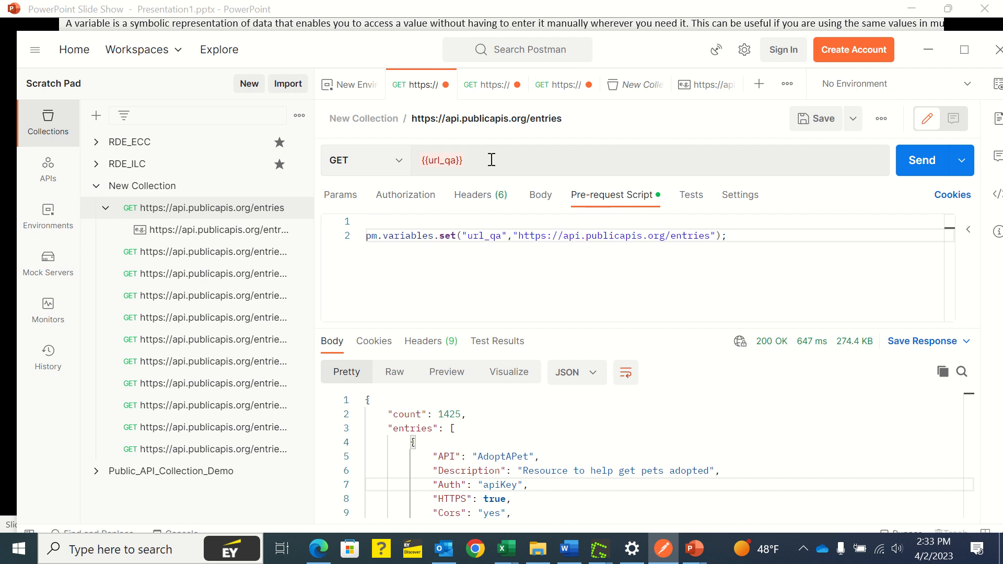
pyautogui.click(214, 257)
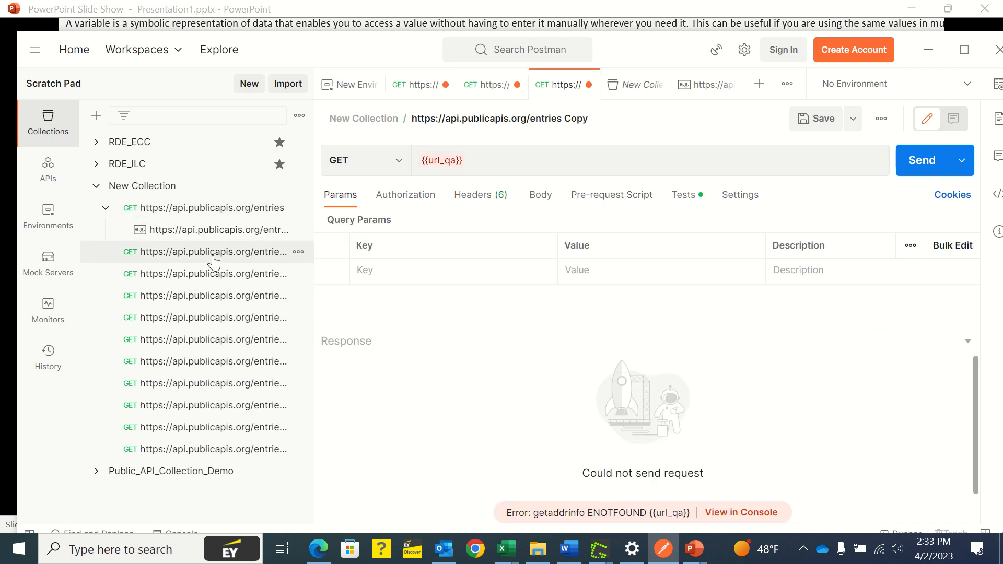
pyautogui.click(492, 162)
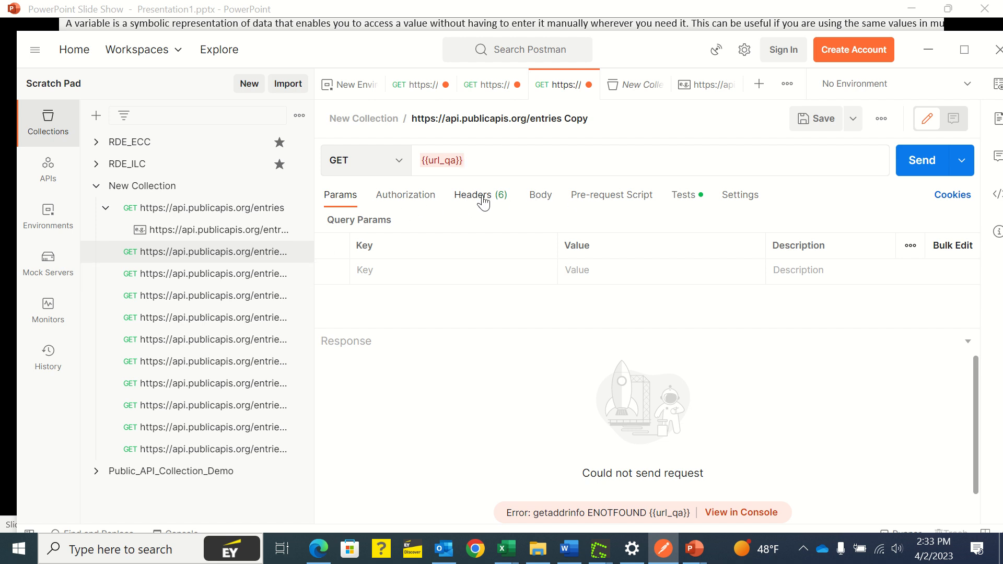
pyautogui.click(591, 199)
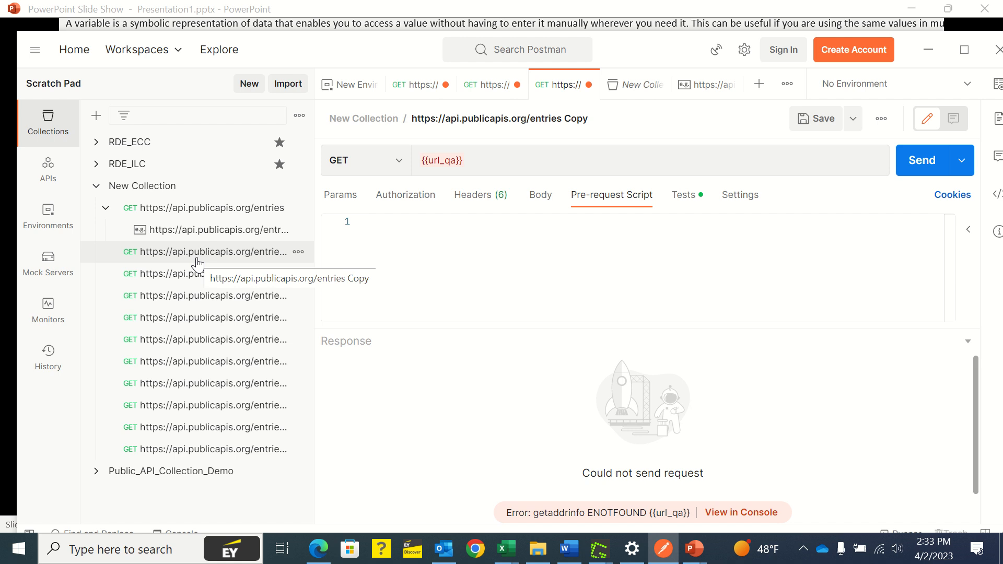
# Step: Change the original request's pre-request script from pm.variables to pm.globals for setting url_qa
pyautogui.click(218, 213)
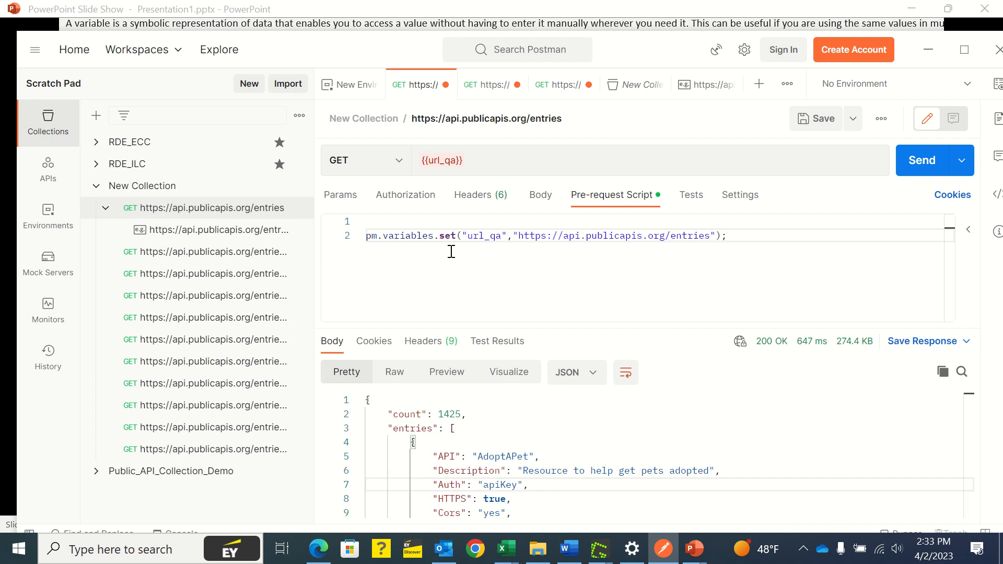
pyautogui.moveTo(427, 241)
pyautogui.doubleClick(411, 236)
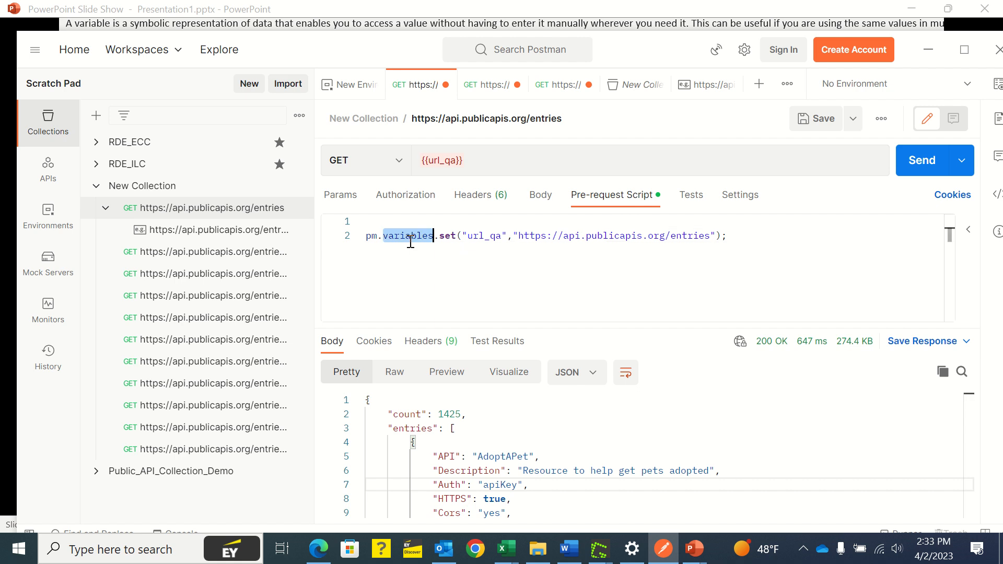
pyautogui.write('glo')
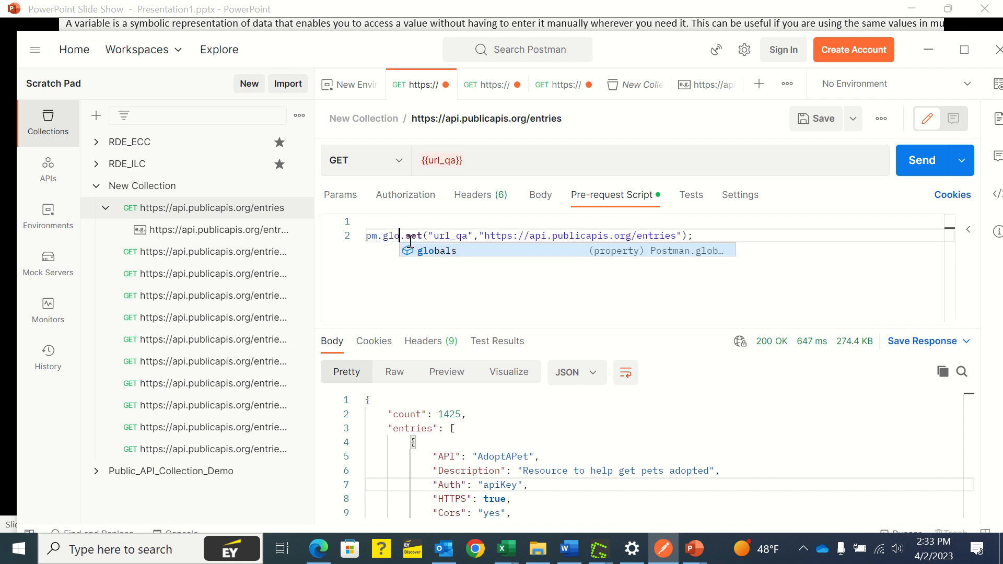
pyautogui.write('bals')
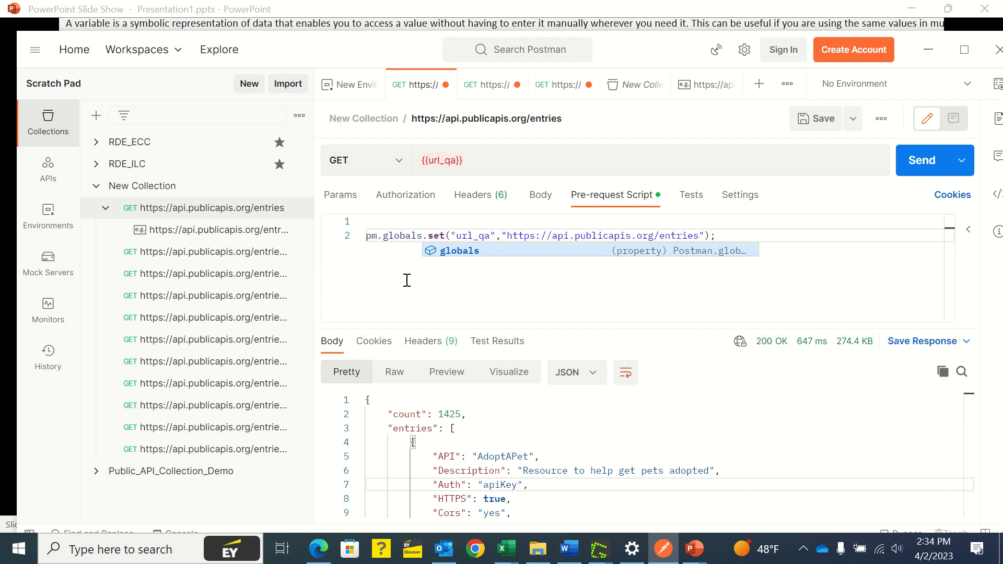
pyautogui.hotkey('ctrl', 'a')
# Step: Check New Collection's variables and the workspace's environment and global variables, and return to the original entries request
pyautogui.click(157, 191)
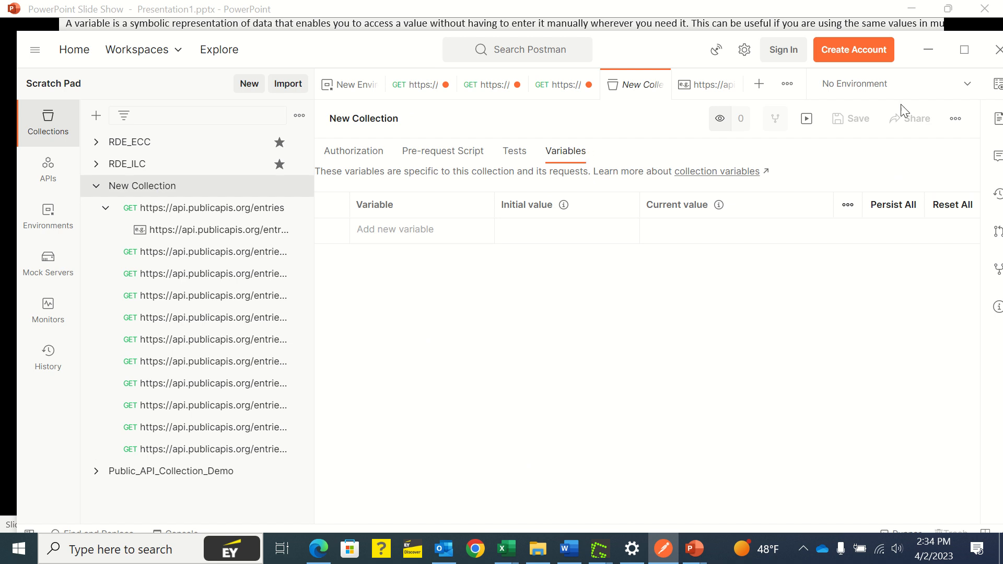
pyautogui.click(995, 84)
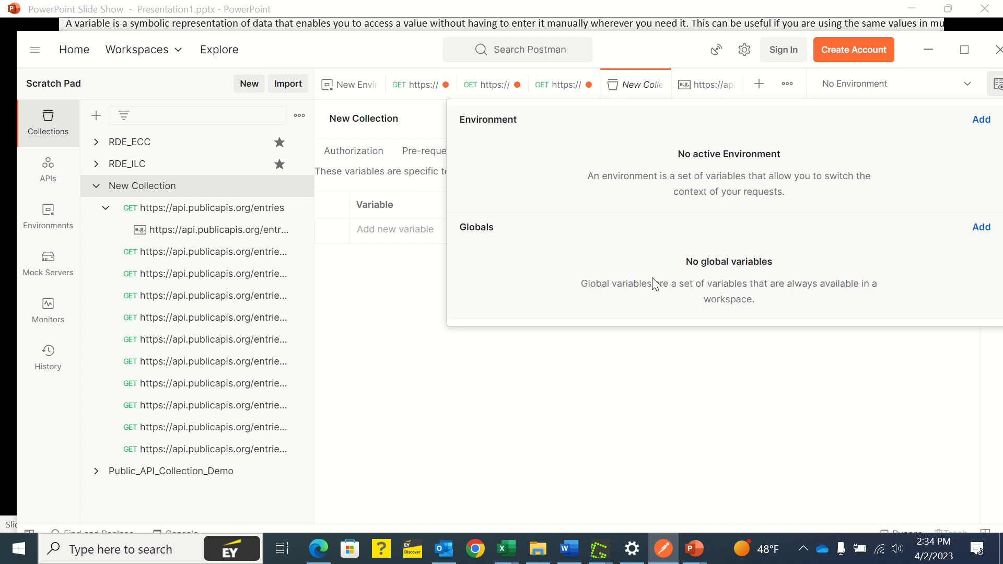
pyautogui.click(423, 348)
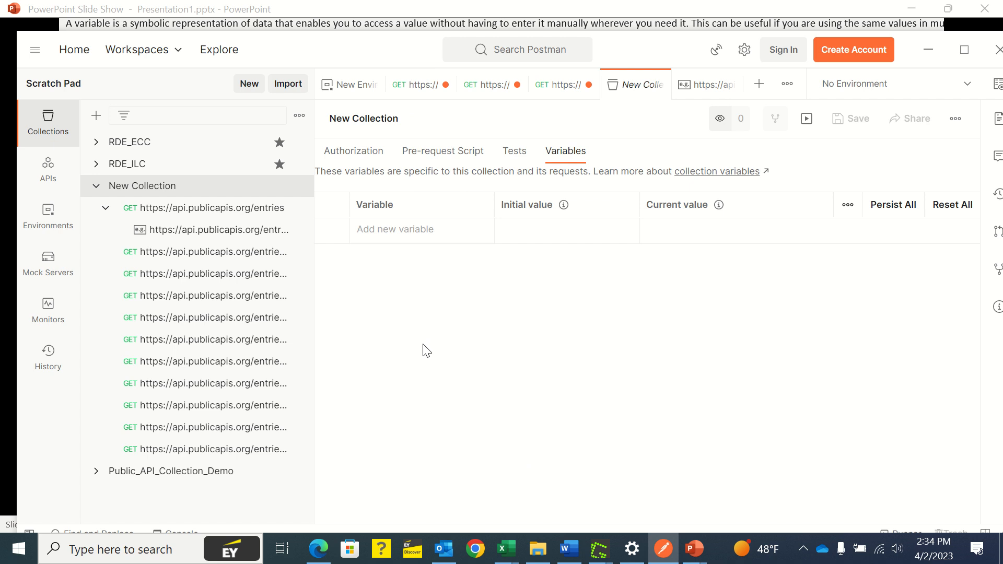
pyautogui.click(212, 237)
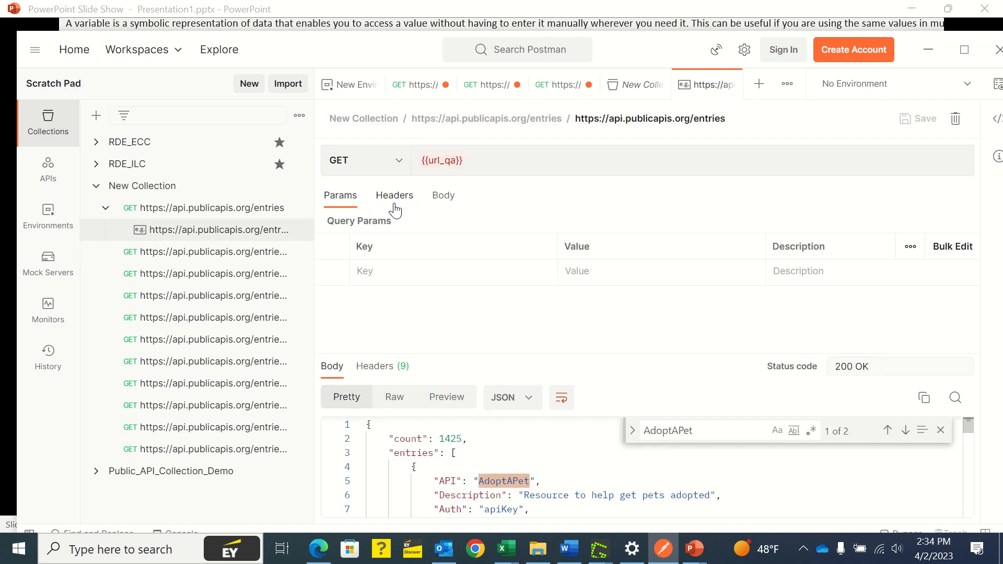
pyautogui.click(200, 213)
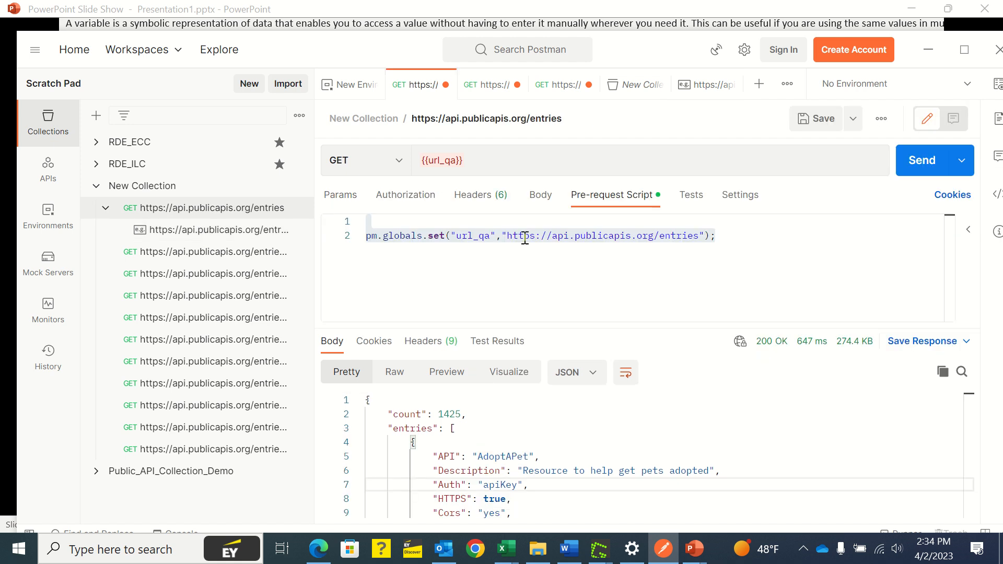
# Step: Switch to the PowerPoint slide show to review how variables are set, and end the show
pyautogui.moveTo(425, 235)
pyautogui.moveTo(695, 555)
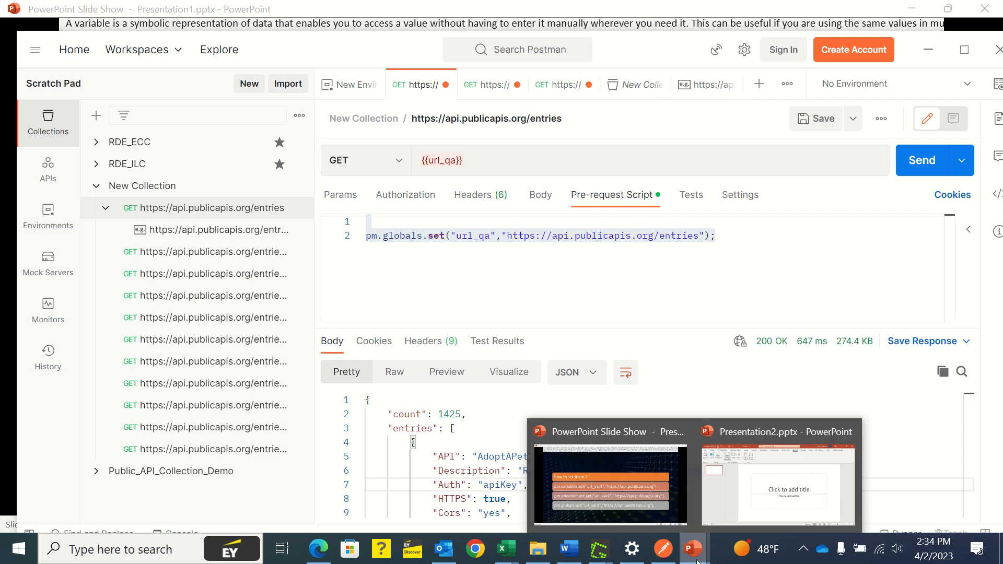
pyautogui.click(596, 467)
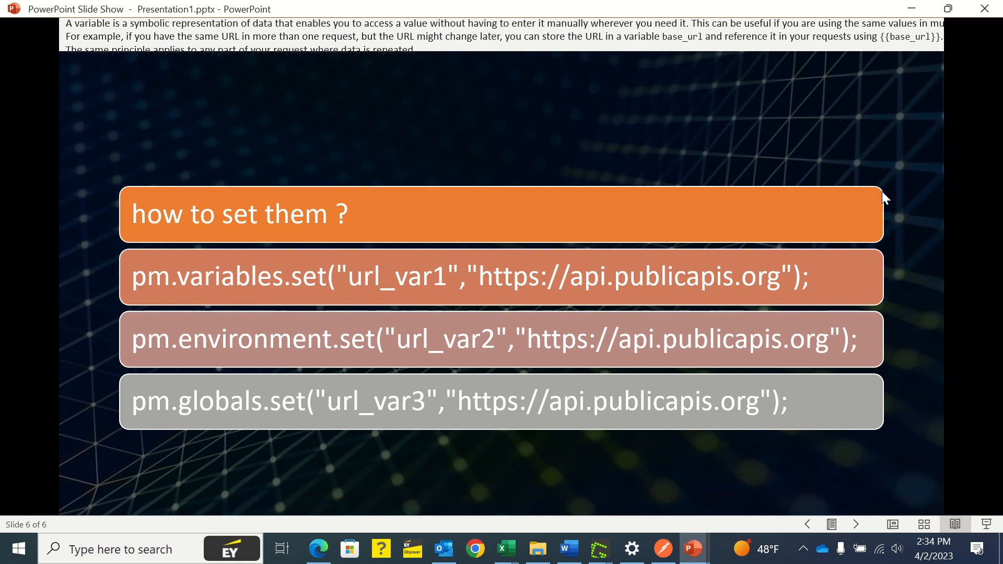
pyautogui.press('Escape')
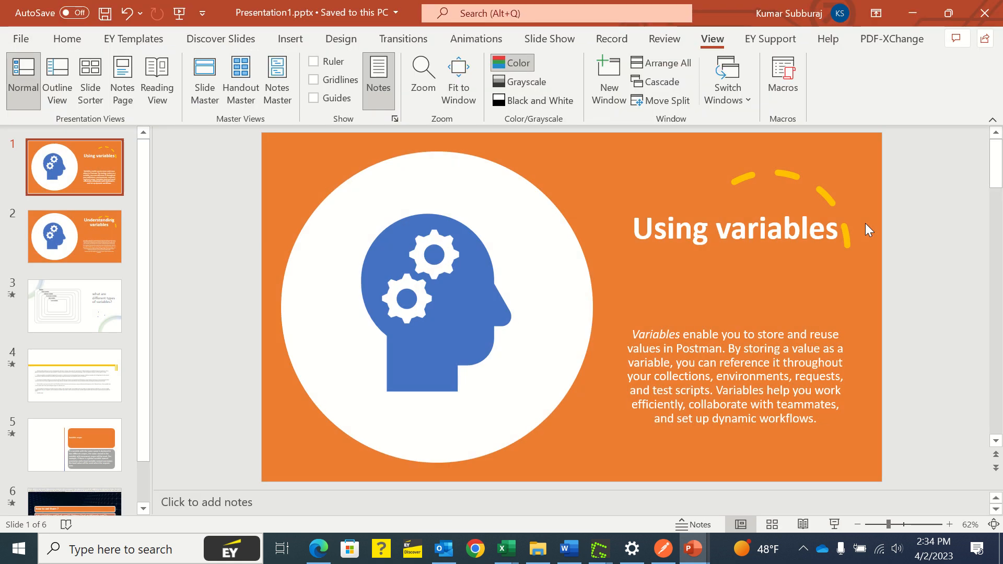
# Step: Switch back to Postman and delete the empty first line of the original request's pre-request script
pyautogui.hotkey('alt', 'Tab')
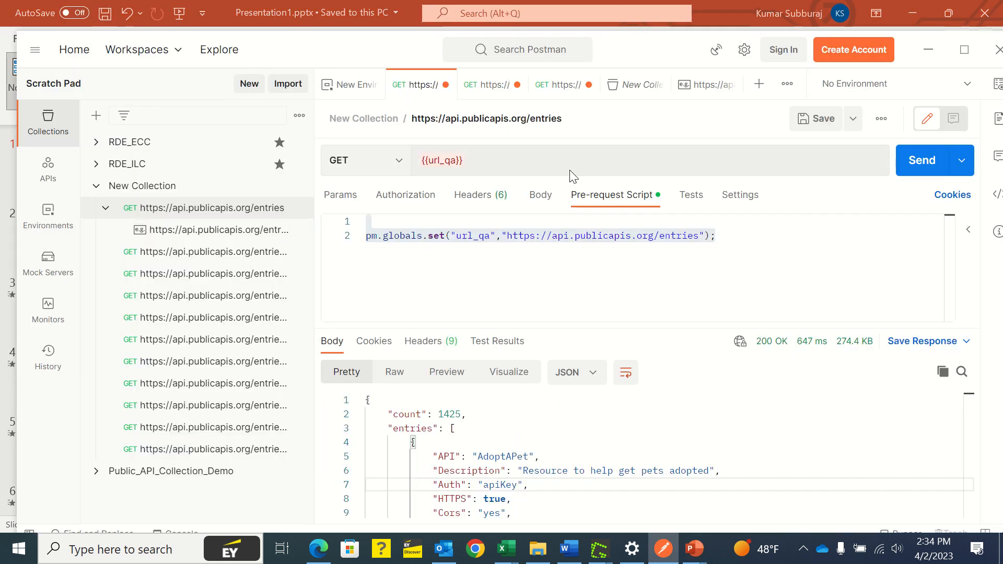
pyautogui.click(532, 215)
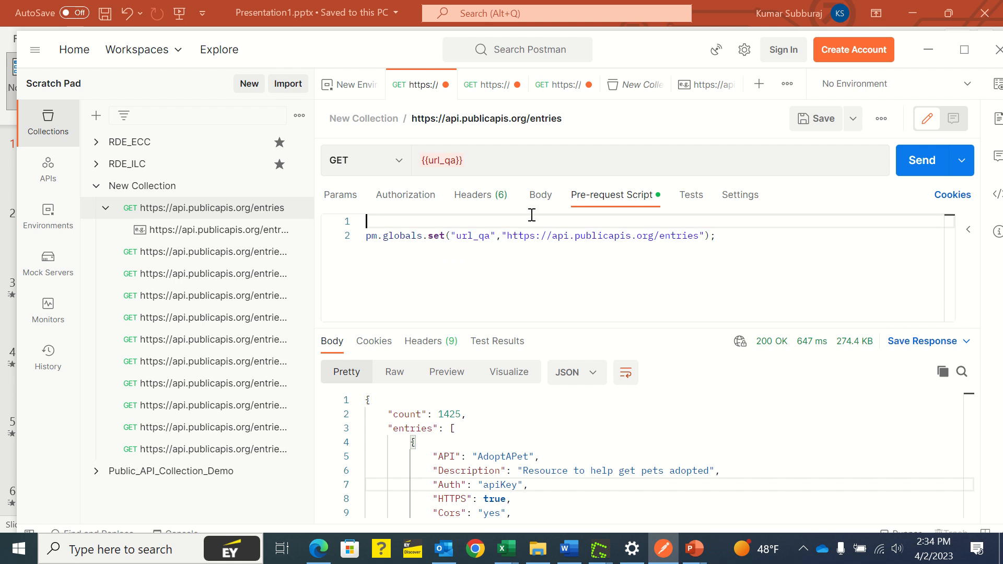
pyautogui.press('Delete')
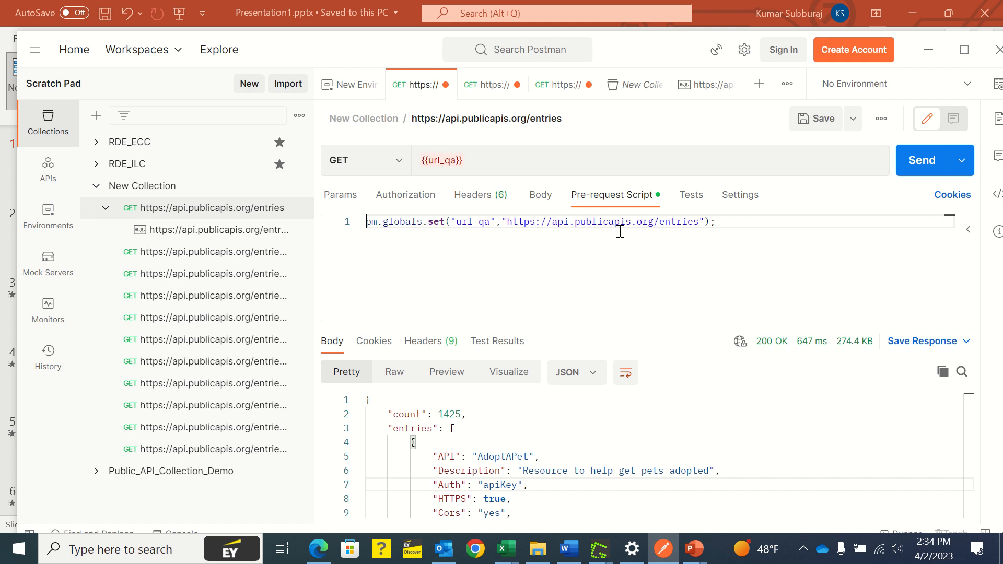
pyautogui.click(665, 223)
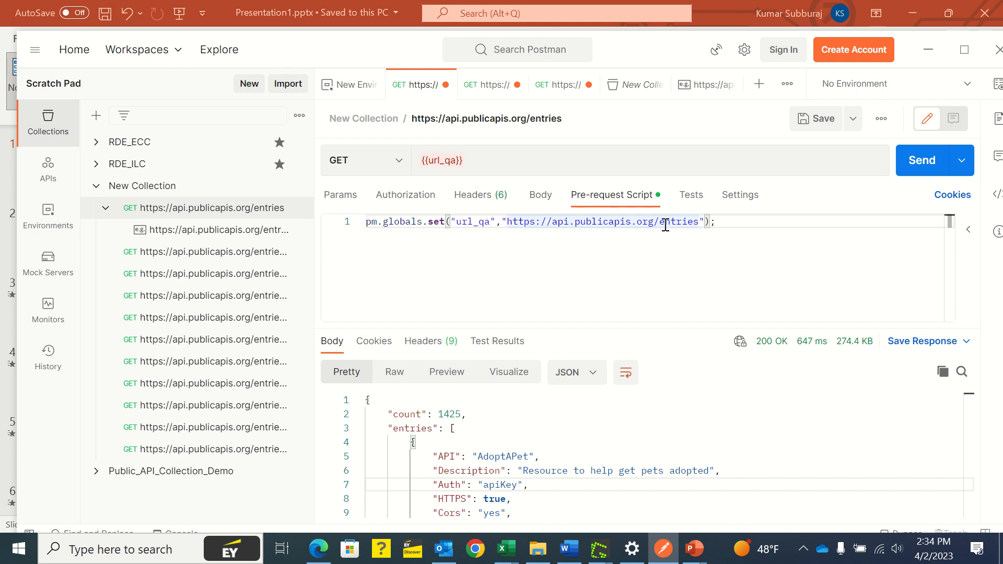
pyautogui.doubleClick(666, 223)
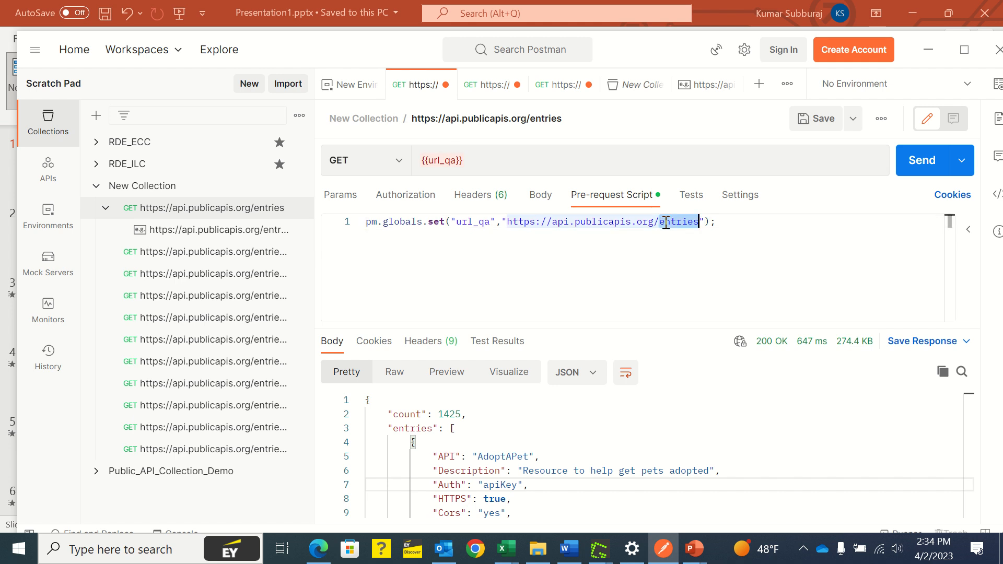
pyautogui.press('BackSpace')
pyautogui.press('BackSpace')
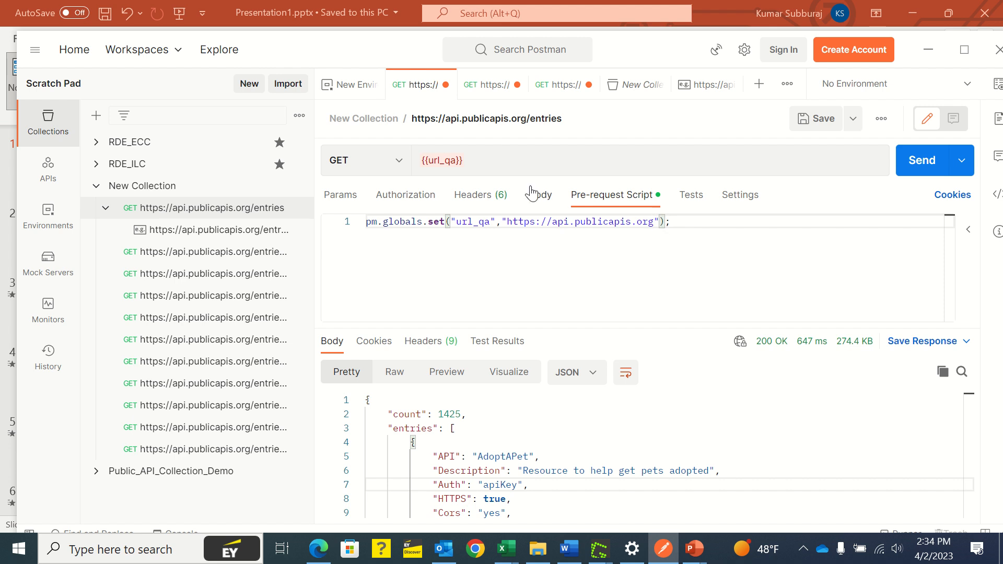
# Step: Set the original request's URL to {{url_qa}}/entries and send the request
pyautogui.tripleClick(498, 155)
pyautogui.click(485, 163)
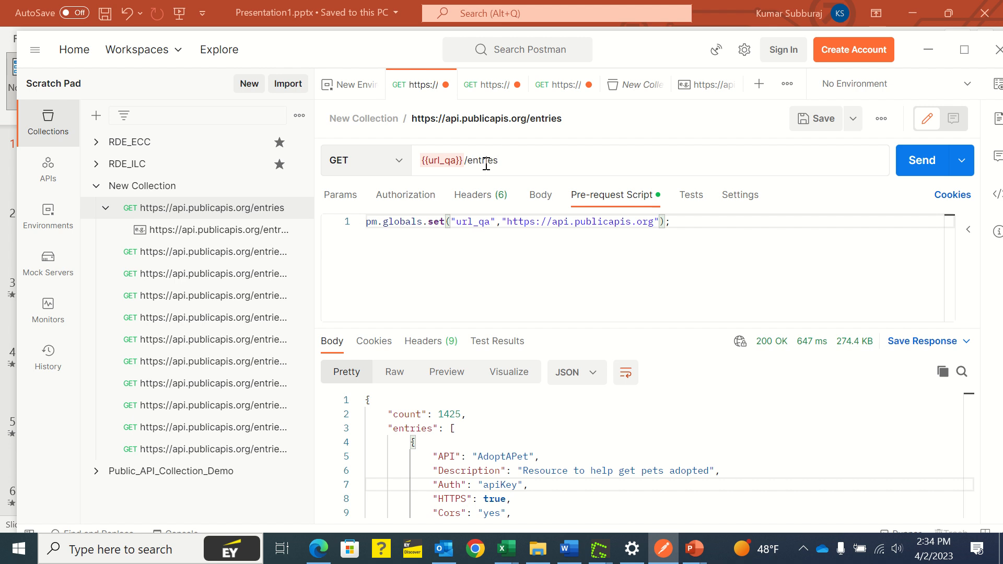
pyautogui.click(552, 280)
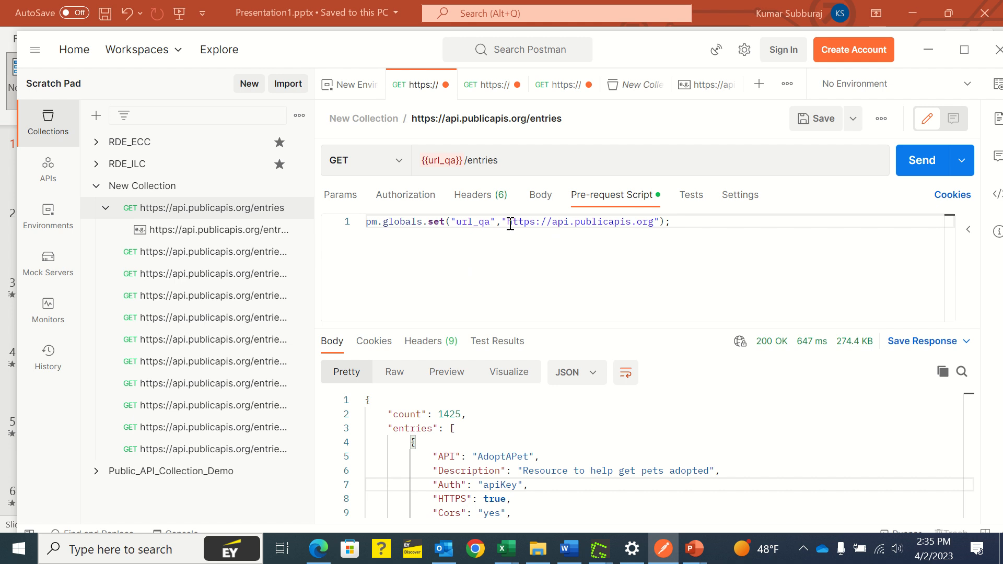
pyautogui.moveTo(510, 224); pyautogui.dragTo(654, 223)
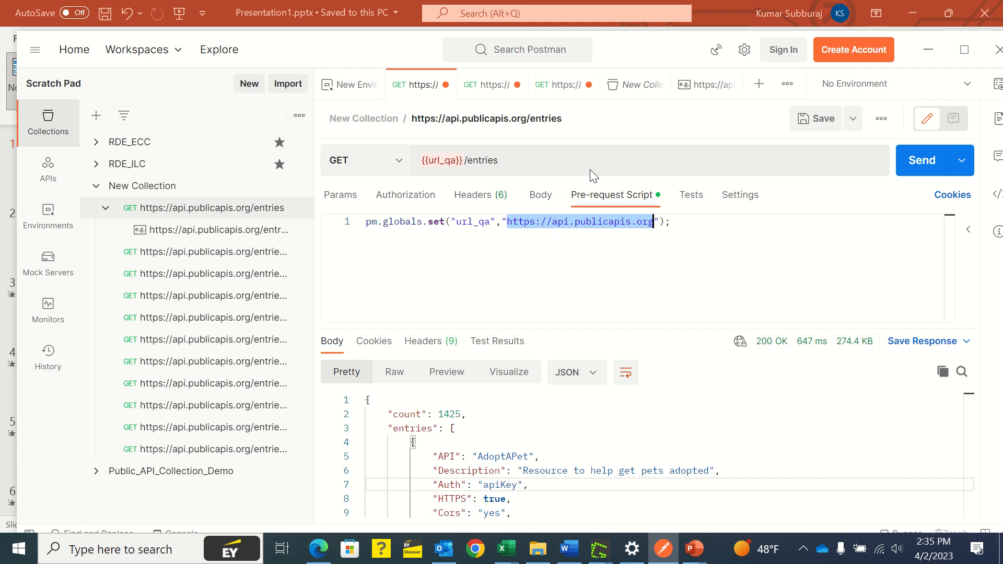
pyautogui.click(505, 246)
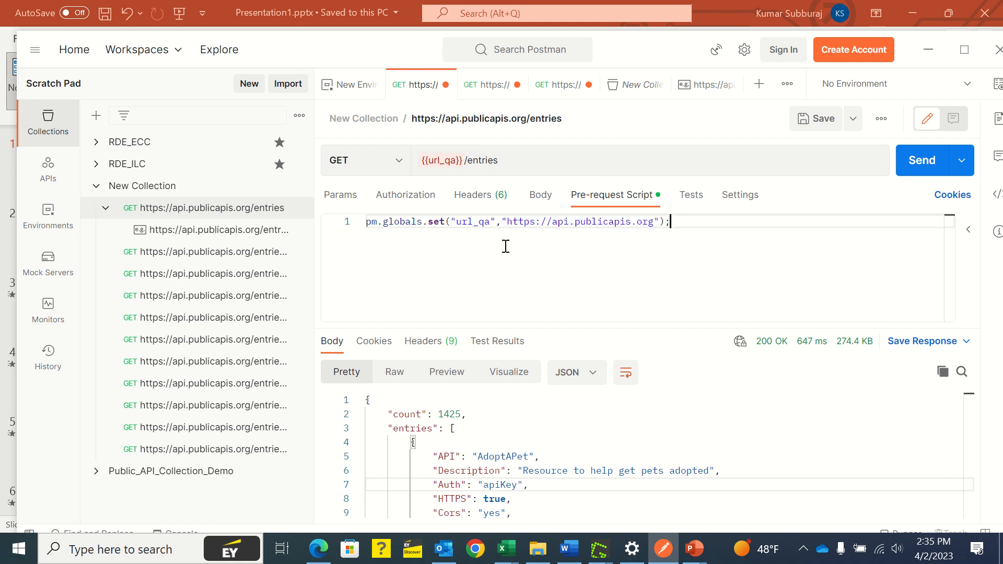
pyautogui.click(915, 172)
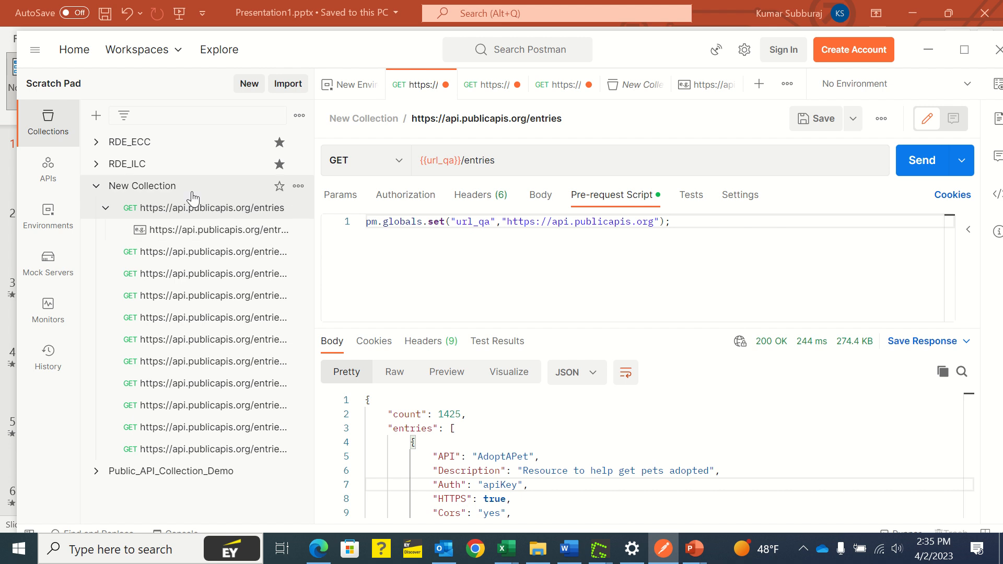
# Step: Check New Collection's variables and the global url_qa value, and return to the original entries request
pyautogui.click(168, 189)
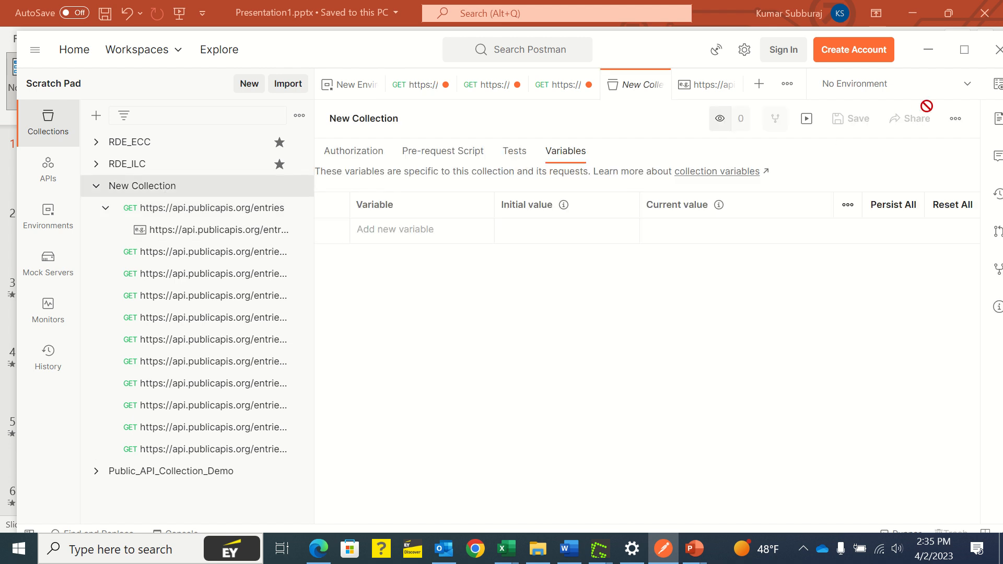
pyautogui.click(996, 85)
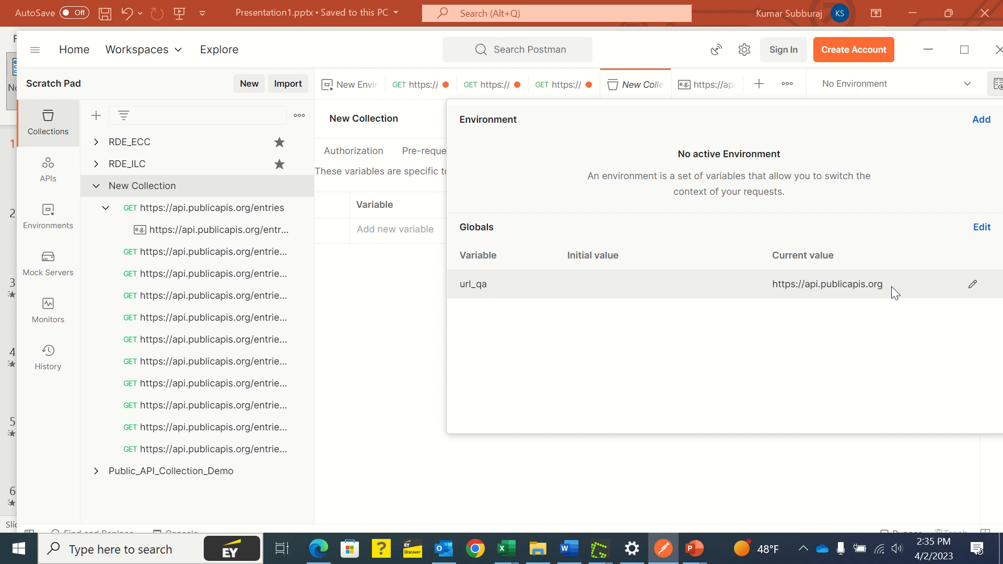
pyautogui.click(215, 212)
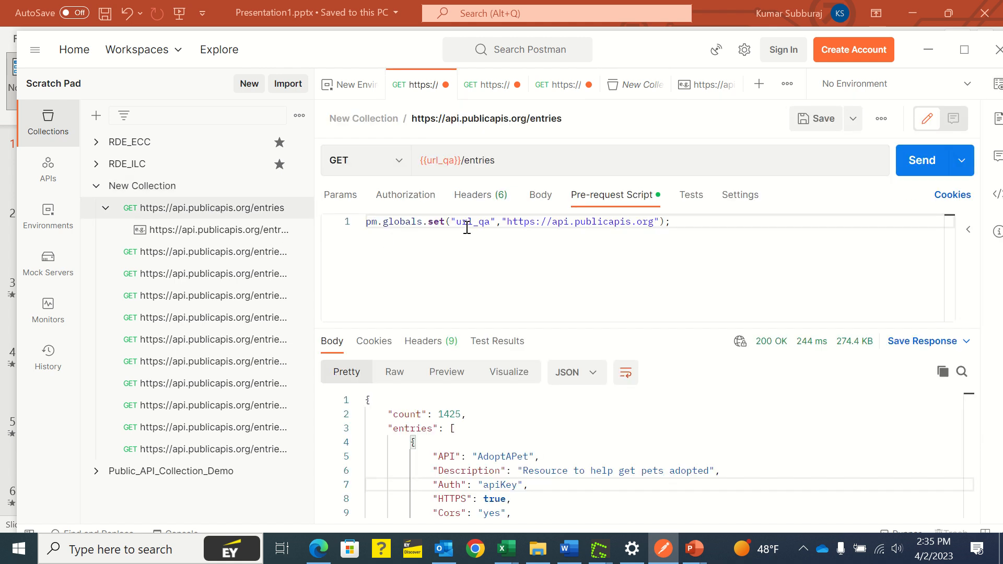
# Step: Set the URL of the entries Copy request to {{url_qa}}/entries and send it
pyautogui.click(234, 254)
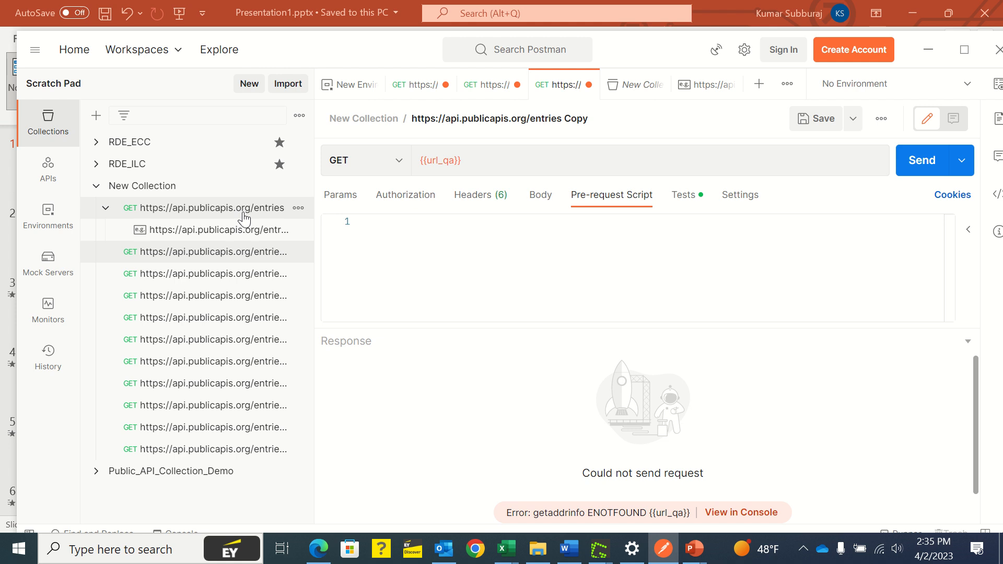
pyautogui.click(473, 160)
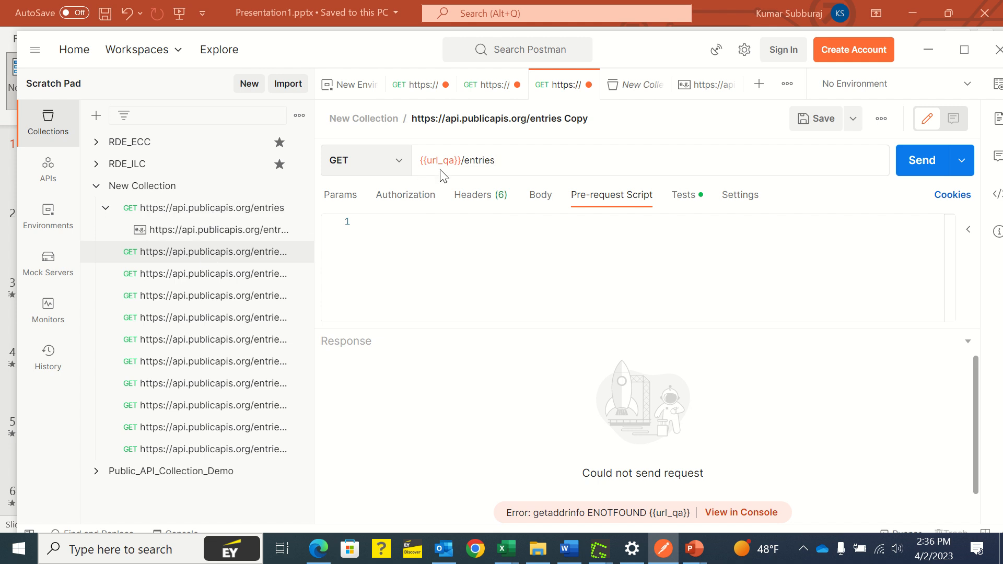
pyautogui.click(267, 216)
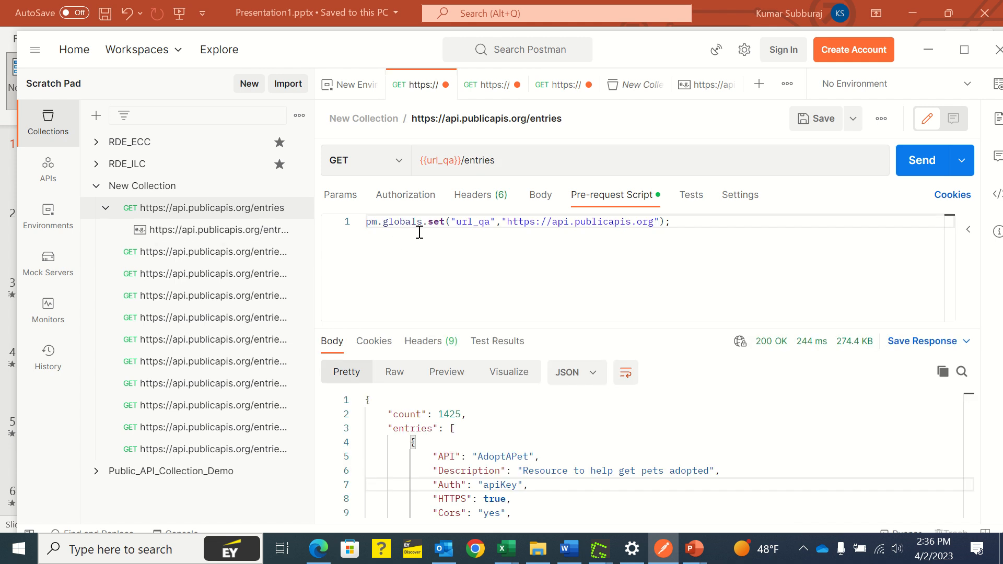
pyautogui.click(161, 261)
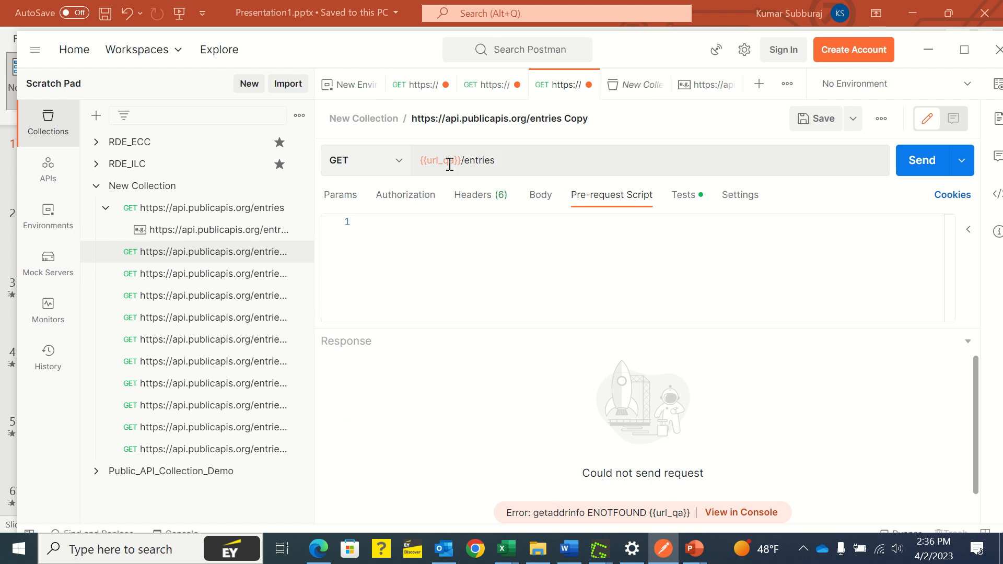
pyautogui.moveTo(455, 165)
pyautogui.click(907, 168)
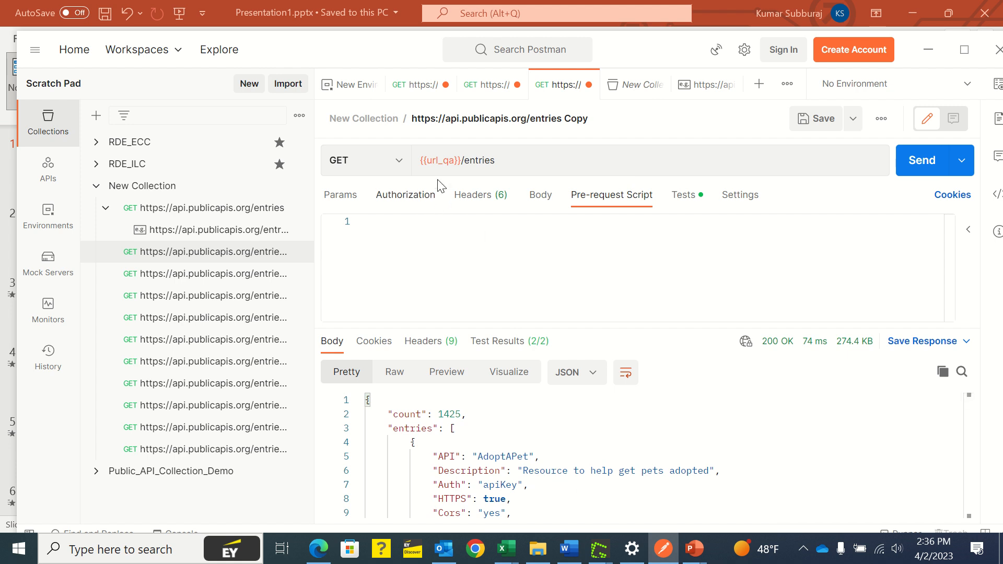
# Step: Inspect the scope of url_qa in the entries Copy request and compare it with the collection and global variables
pyautogui.moveTo(453, 165)
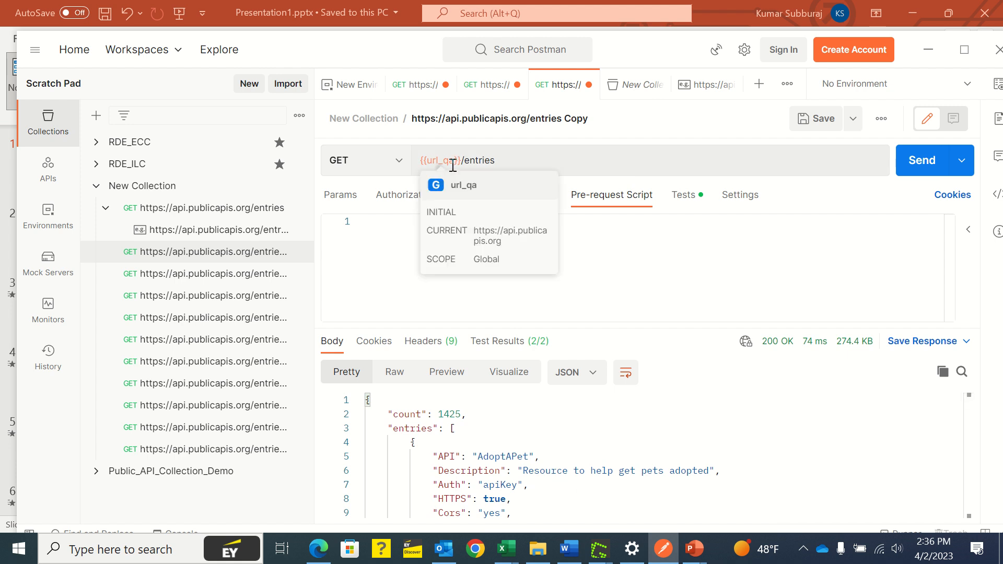
pyautogui.click(216, 191)
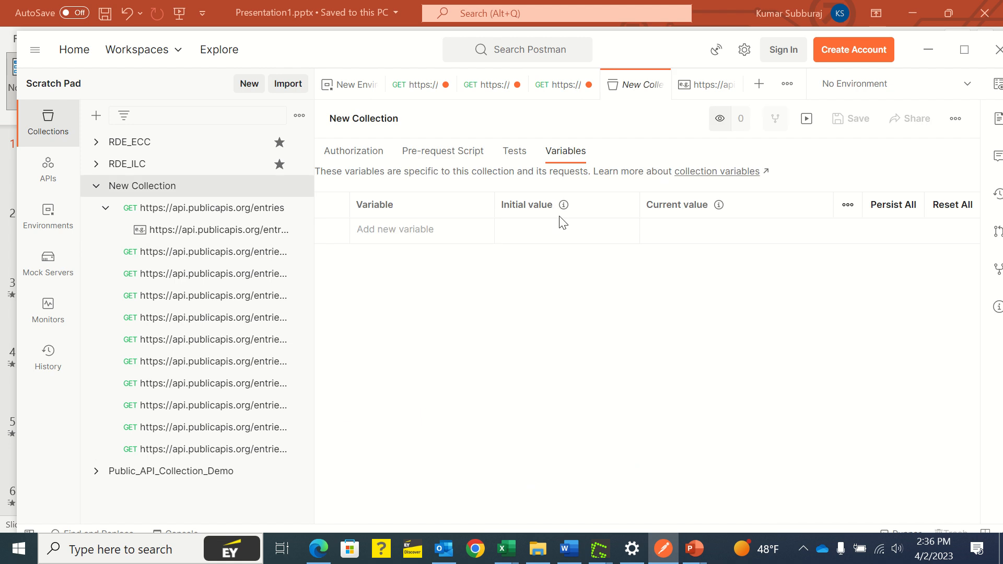
pyautogui.click(996, 83)
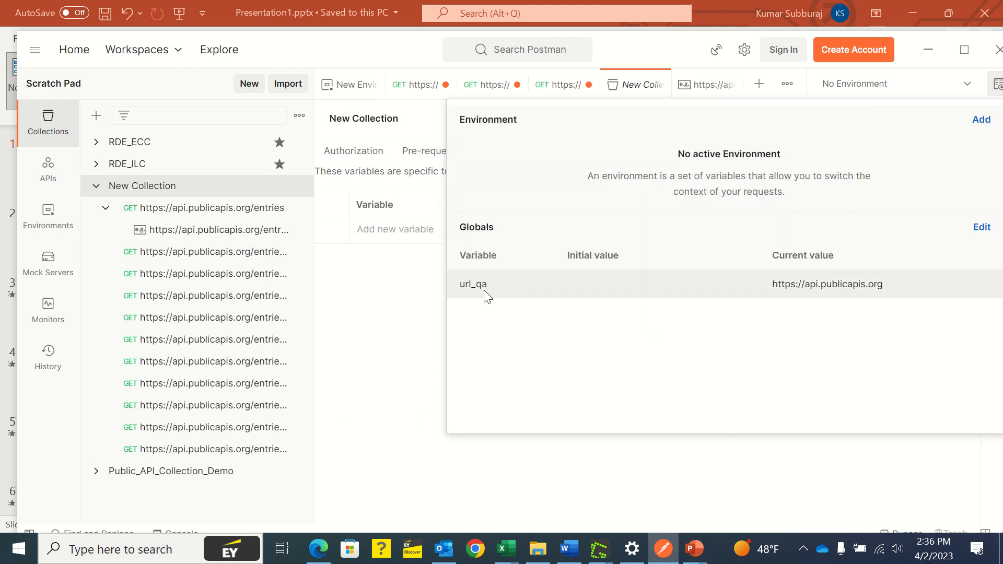
pyautogui.click(207, 259)
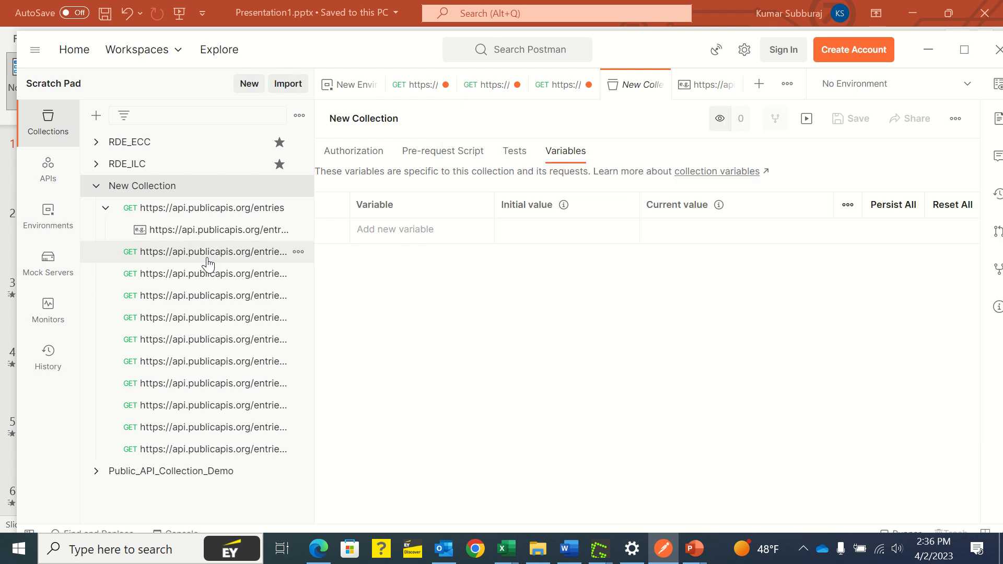
pyautogui.click(207, 253)
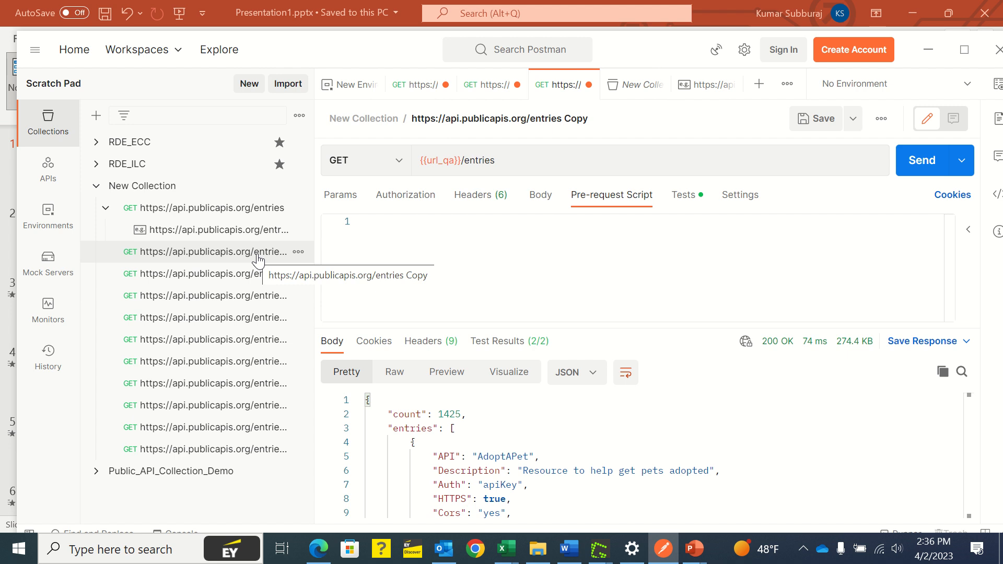
pyautogui.moveTo(438, 160)
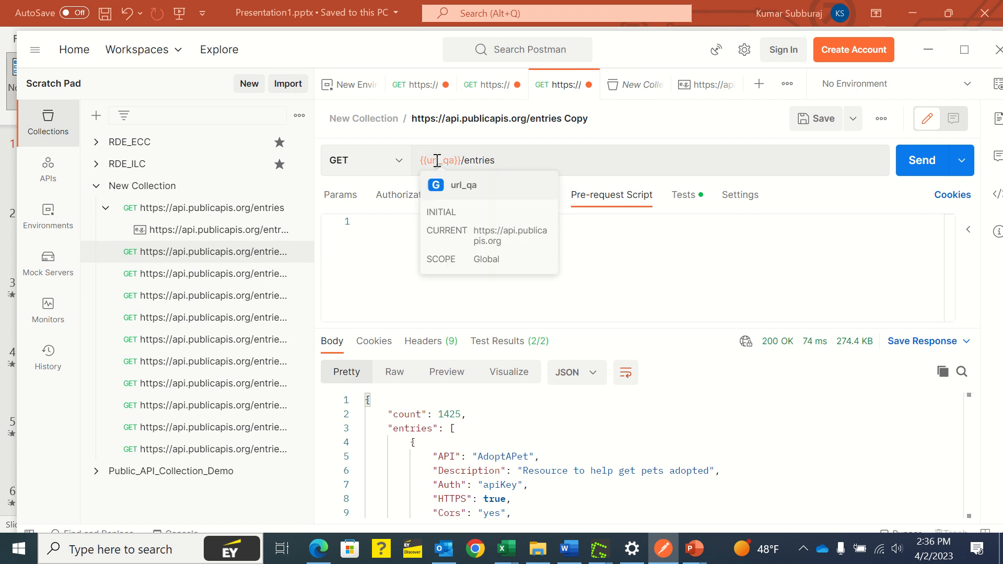
pyautogui.click(996, 85)
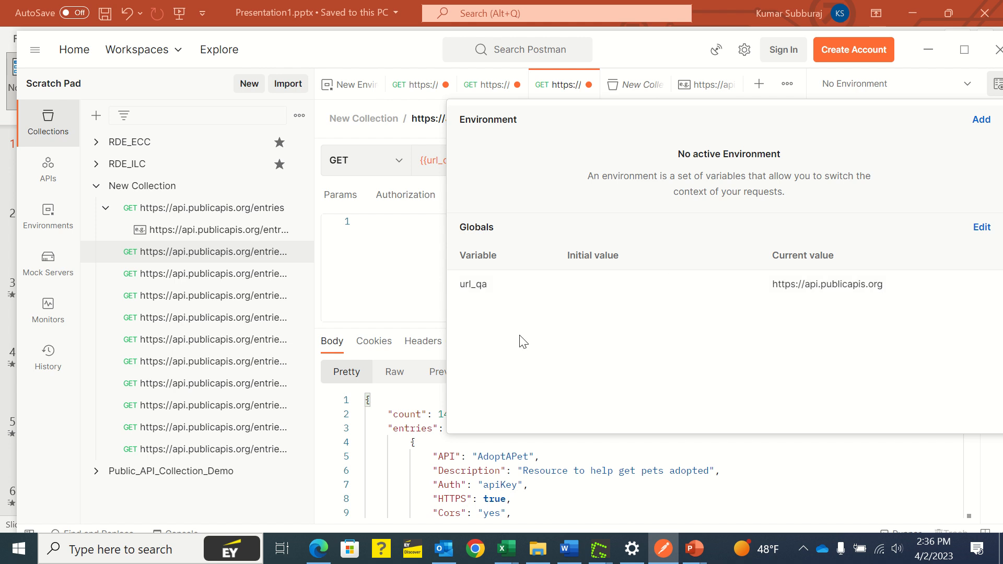
# Step: Copy the URL {{url_qa}}/entries from the entries Copy request and replace the URL of entries Copy 2 with it
pyautogui.click(221, 279)
pyautogui.click(199, 252)
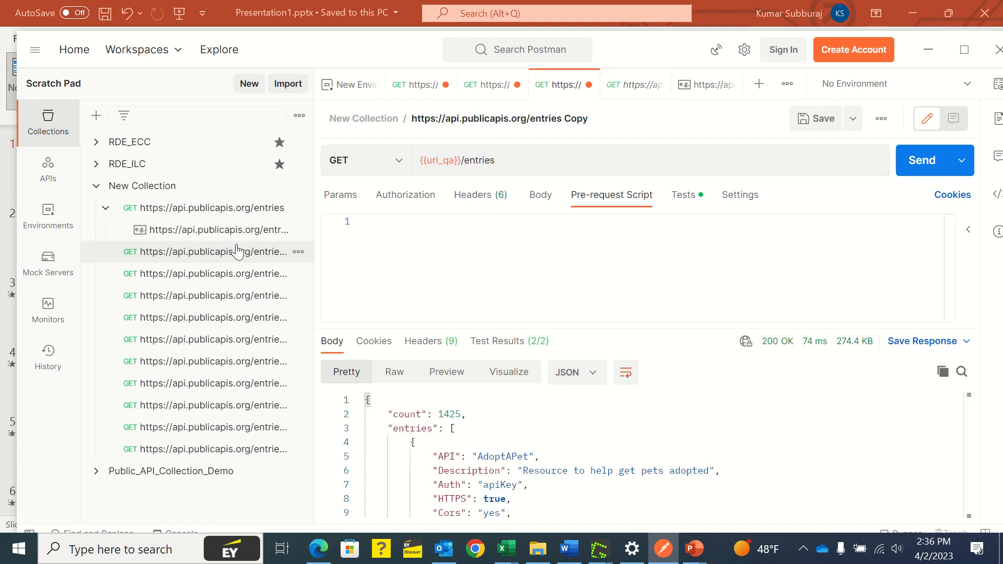
pyautogui.moveTo(512, 161); pyautogui.dragTo(402, 170)
pyautogui.hotkey('ctrl', 'c')
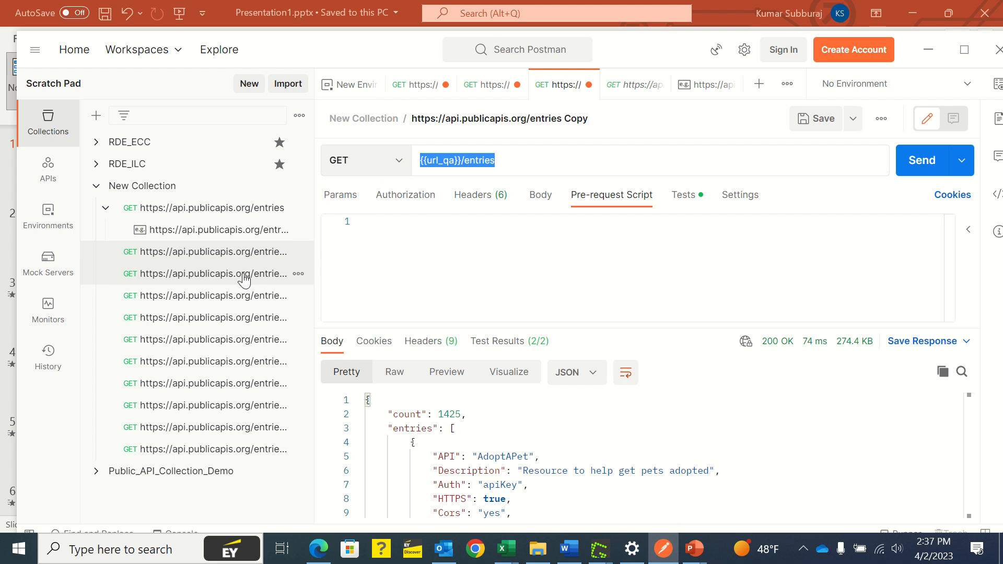
pyautogui.click(277, 274)
pyautogui.moveTo(572, 159); pyautogui.dragTo(402, 173)
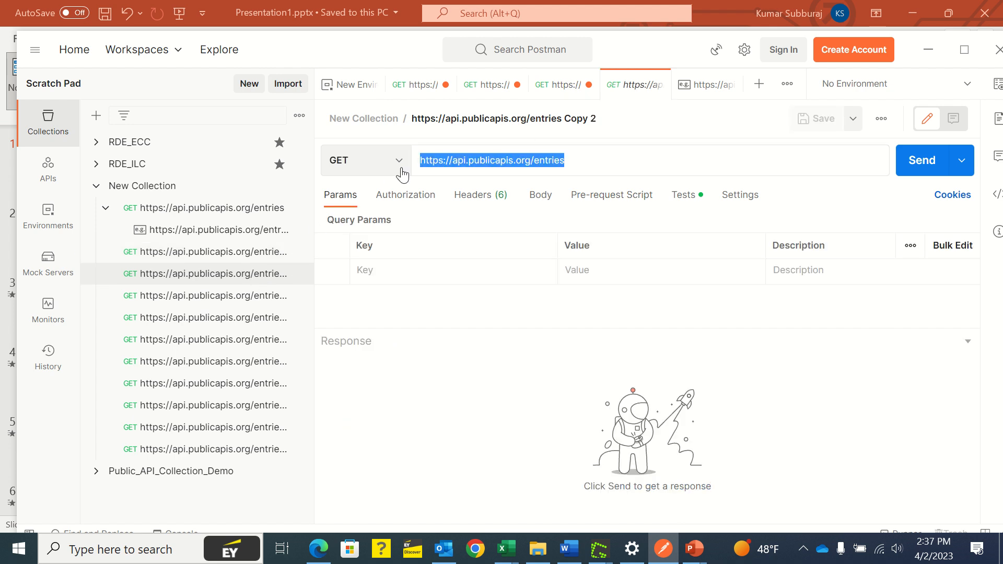
pyautogui.hotkey('ctrl', 'v')
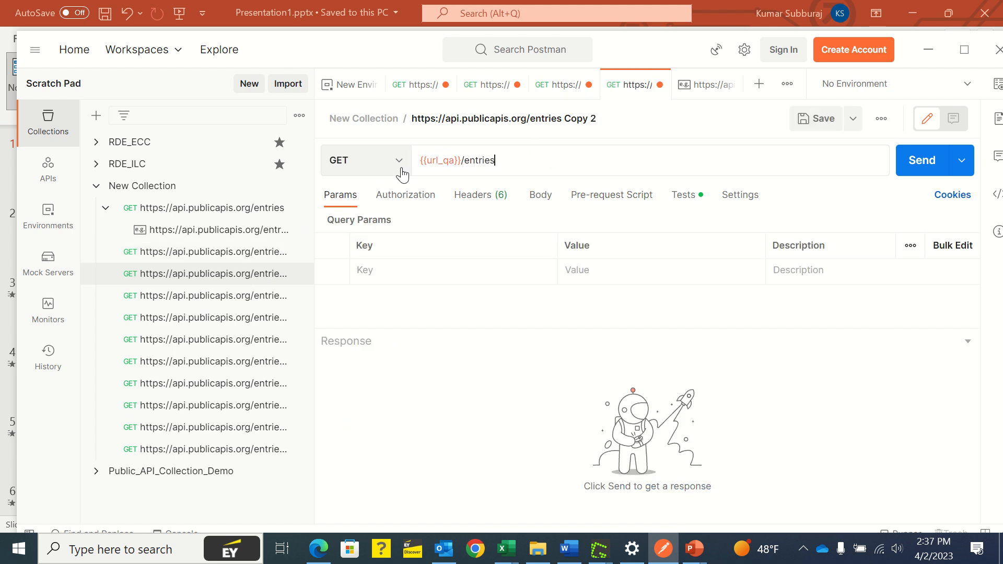
# Step: Replace the URLs of the entries Copy 3 and entries Copy 4 requests with the copied {{url_qa}}/entries
pyautogui.click(239, 302)
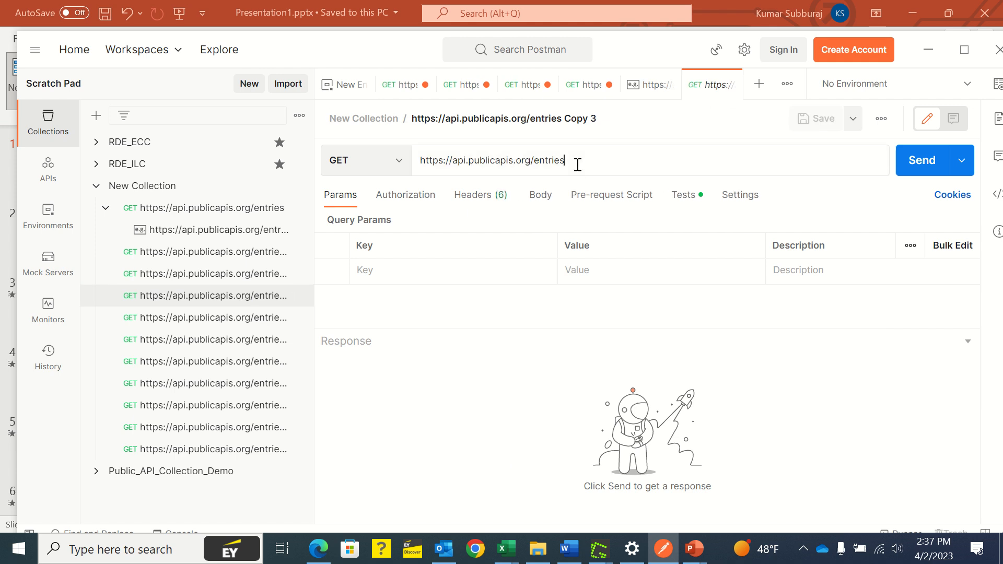
pyautogui.moveTo(578, 161); pyautogui.dragTo(361, 183)
pyautogui.hotkey('ctrl', 'v')
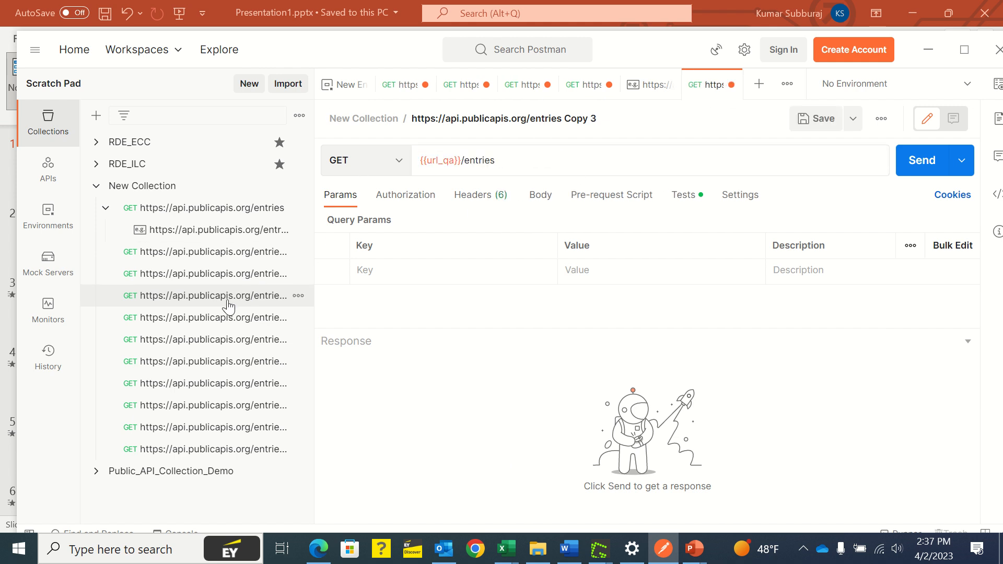
pyautogui.click(224, 319)
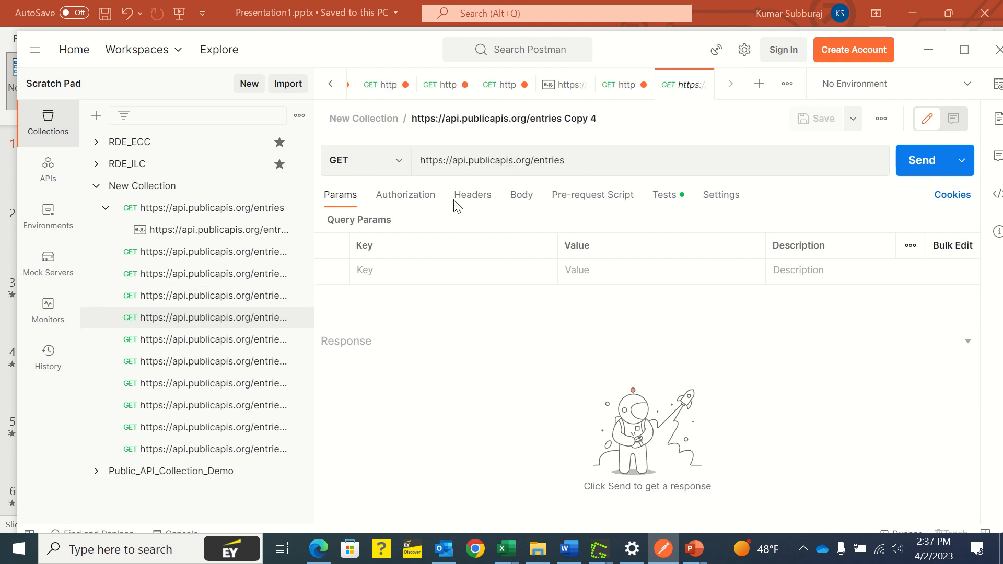
pyautogui.click(574, 161)
pyautogui.moveTo(500, 164); pyautogui.dragTo(397, 168)
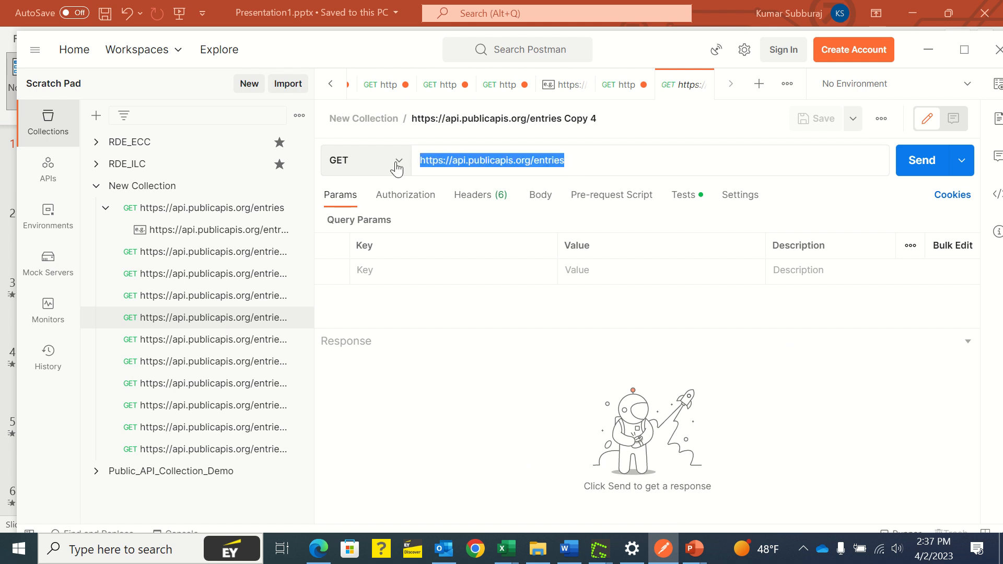
pyautogui.hotkey('ctrl', 'v')
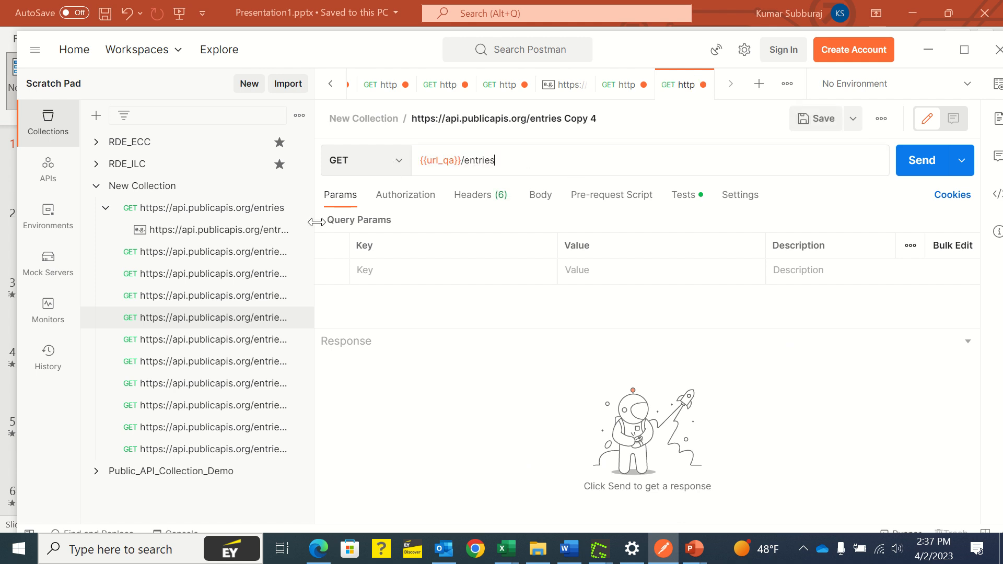
# Step: Replace the URL of the entries Copy 6 request with the copied {{url_qa}}/entries
pyautogui.click(182, 361)
pyautogui.click(573, 164)
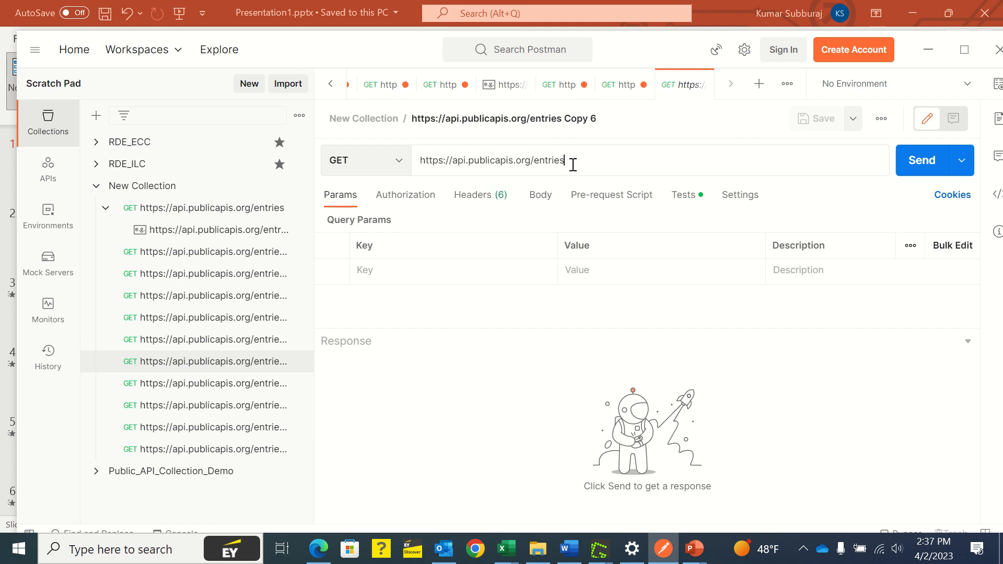
pyautogui.moveTo(572, 164); pyautogui.dragTo(401, 168)
pyautogui.hotkey('ctrl', 'v')
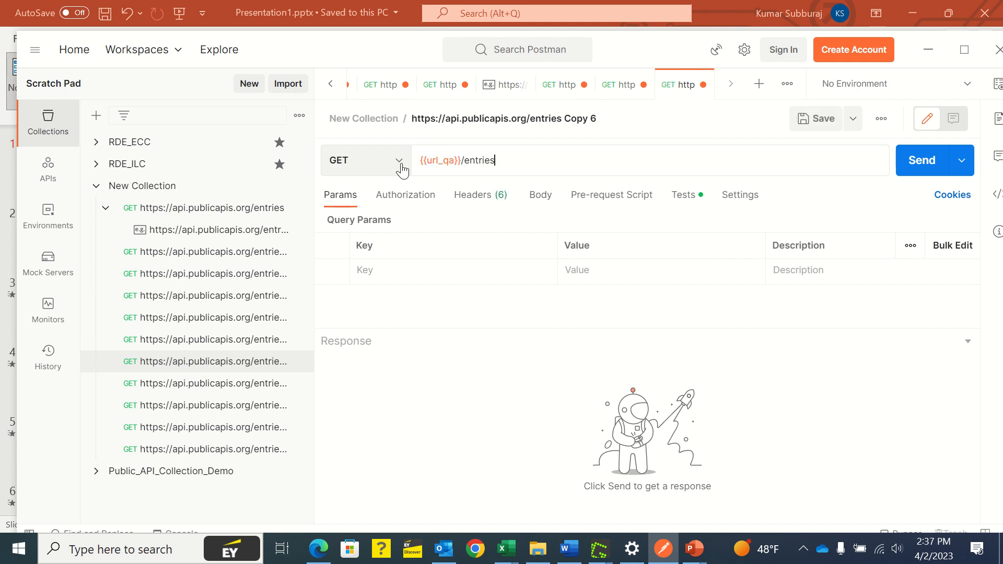
# Step: Replace the URLs of the entries Copy 5 and entries Copy 7 requests with {{url_qa}}/entries
pyautogui.click(242, 343)
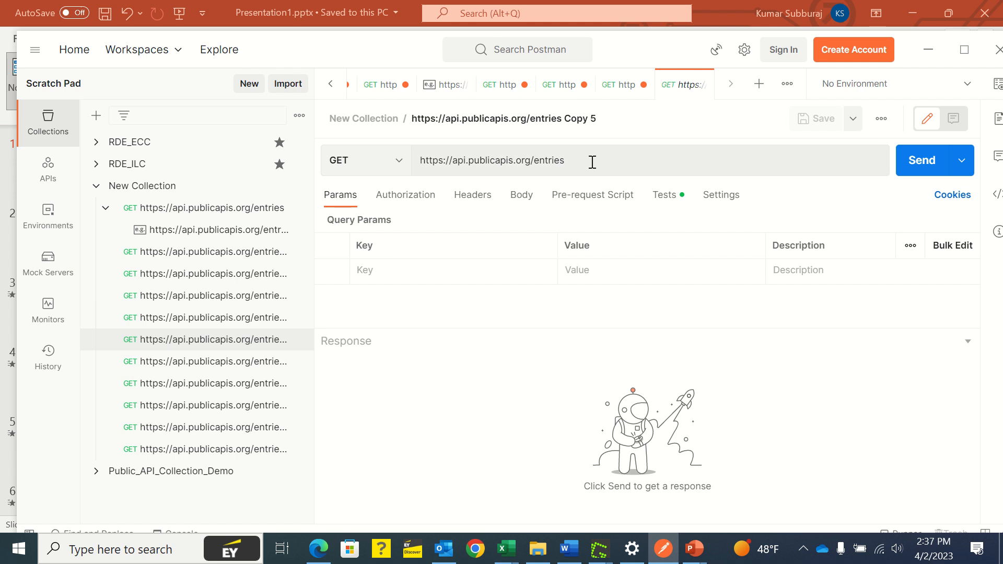
pyautogui.moveTo(591, 160); pyautogui.dragTo(394, 143)
pyautogui.hotkey('ctrl', 'v')
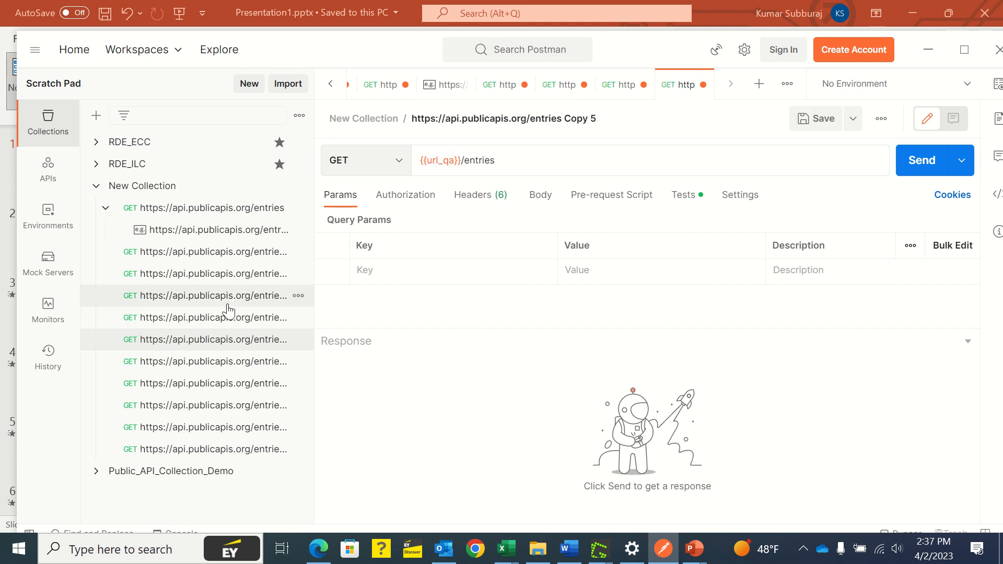
pyautogui.click(201, 384)
pyautogui.moveTo(619, 160); pyautogui.dragTo(369, 163)
pyautogui.hotkey('ctrl', 'v')
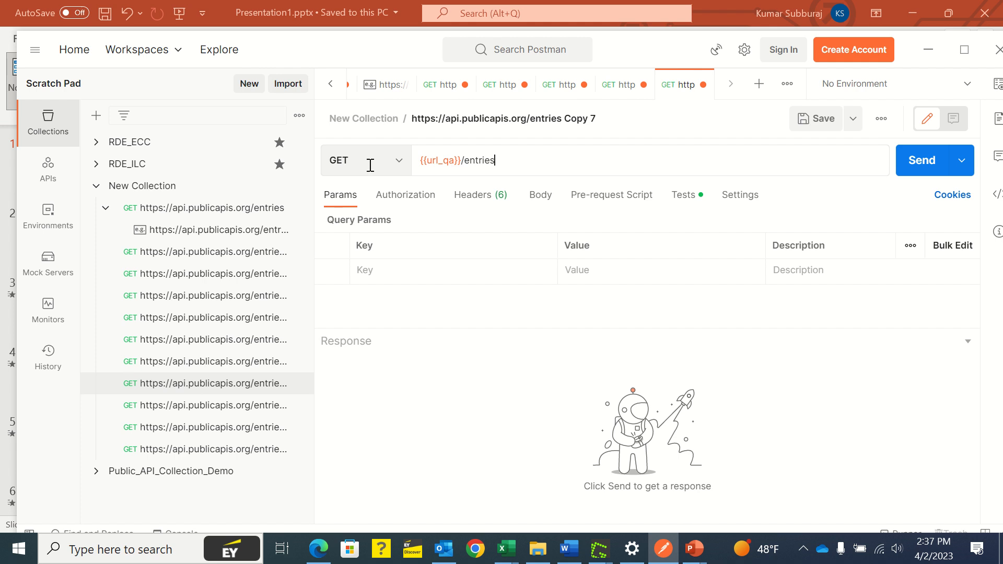
# Step: Replace the URLs of the entries Copy 8 and entries Copy 9 requests with {{url_qa}}/entries
pyautogui.click(187, 406)
pyautogui.click(681, 160)
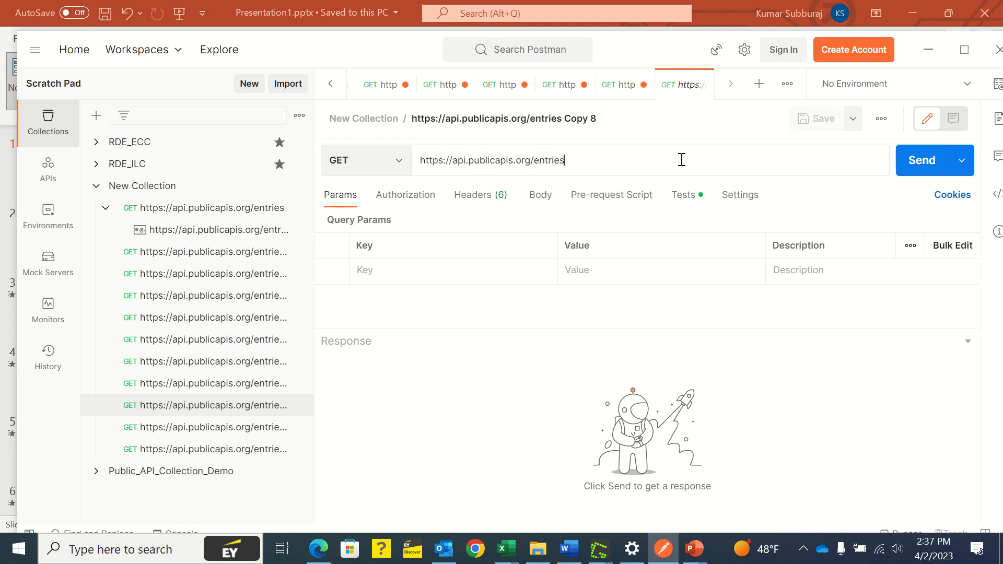
pyautogui.moveTo(681, 160); pyautogui.dragTo(376, 148)
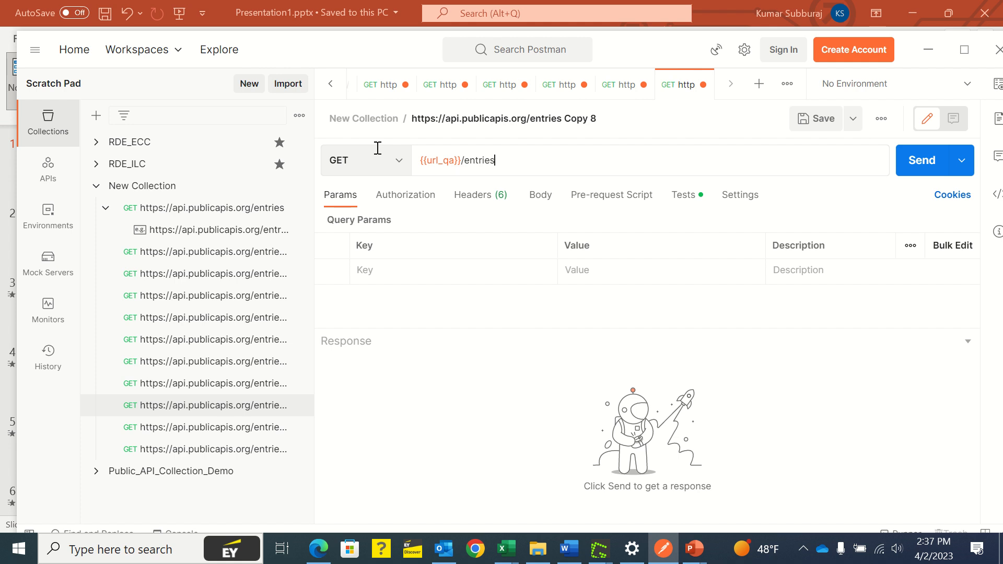
pyautogui.click(208, 428)
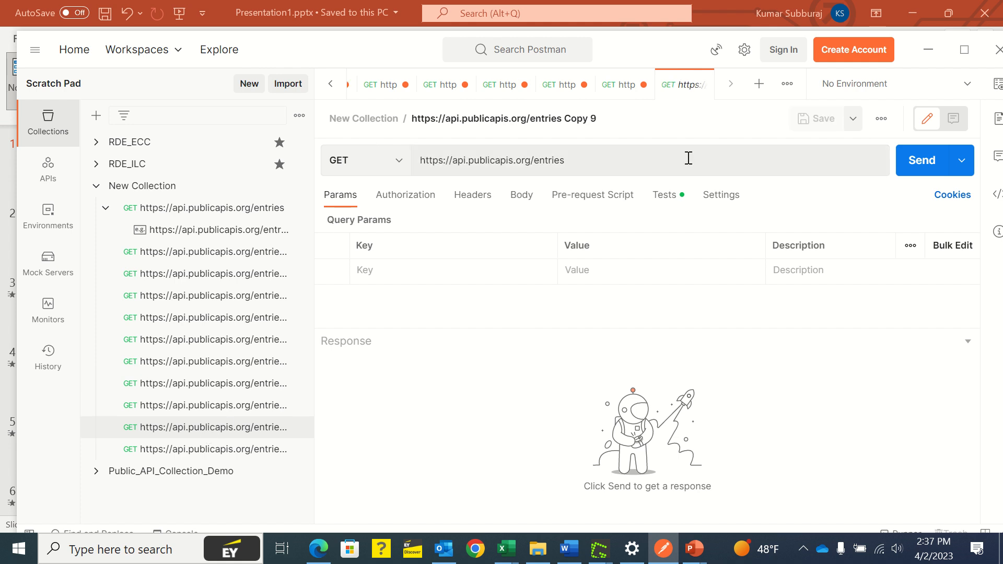
pyautogui.click(630, 155)
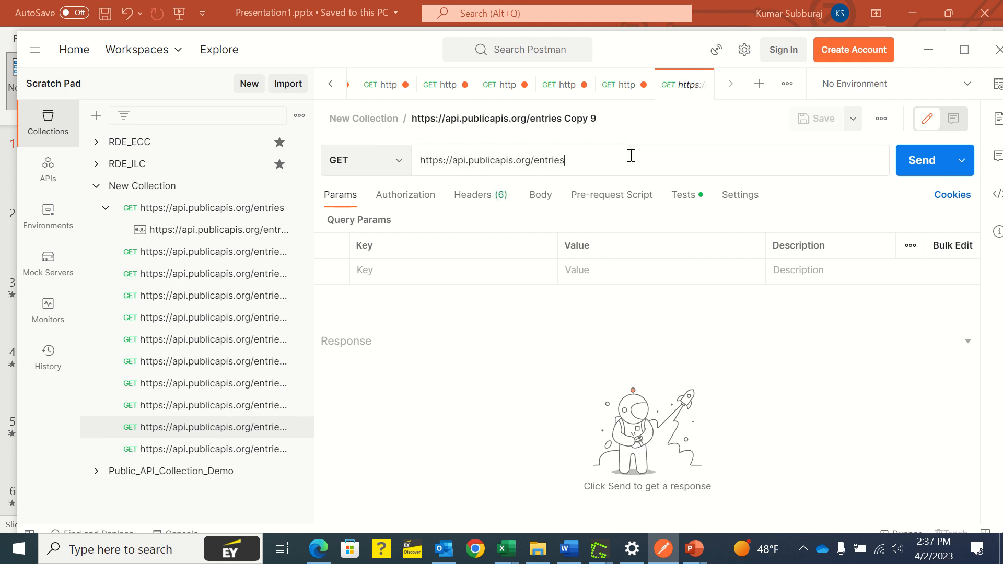
pyautogui.hotkey('ctrl', 'a')
pyautogui.write('{{url_qa}}/entries')
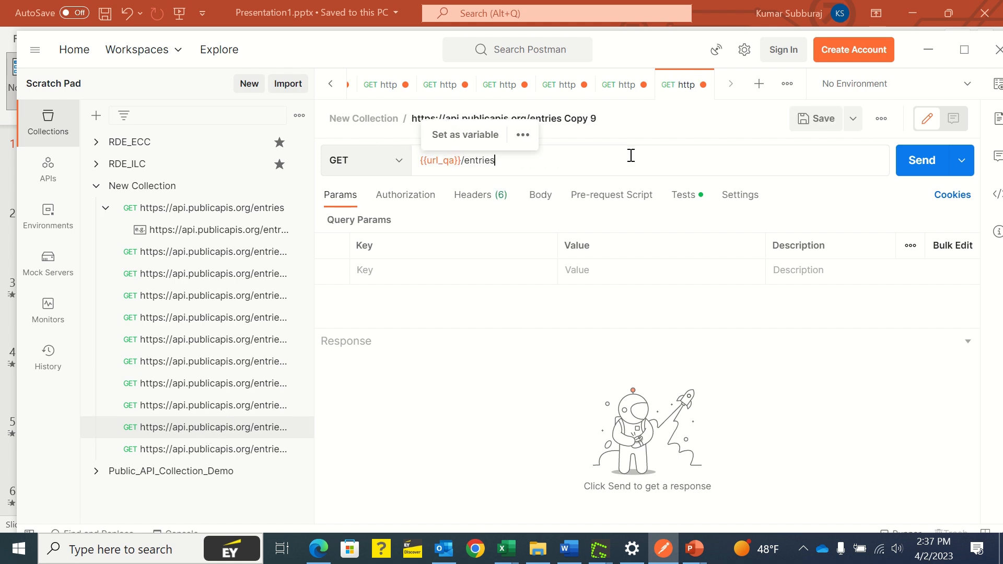
# Step: Replace the URL of the entries Copy 10 request with {{url_qa}}/entries and check the scope of url_qa there
pyautogui.click(246, 448)
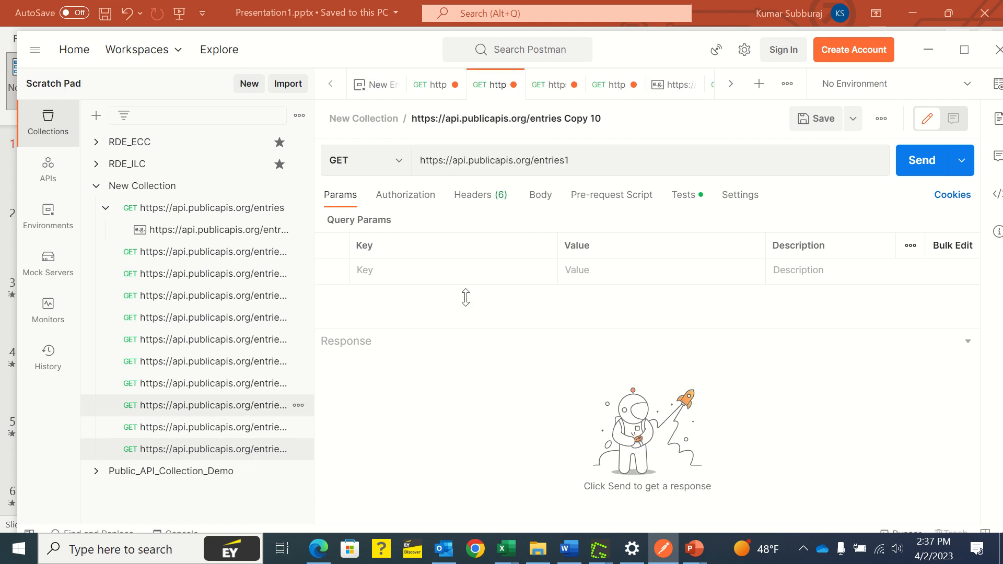
pyautogui.click(595, 159)
pyautogui.hotkey('ctrl', 'a')
pyautogui.write('{{url_qa}}/entries')
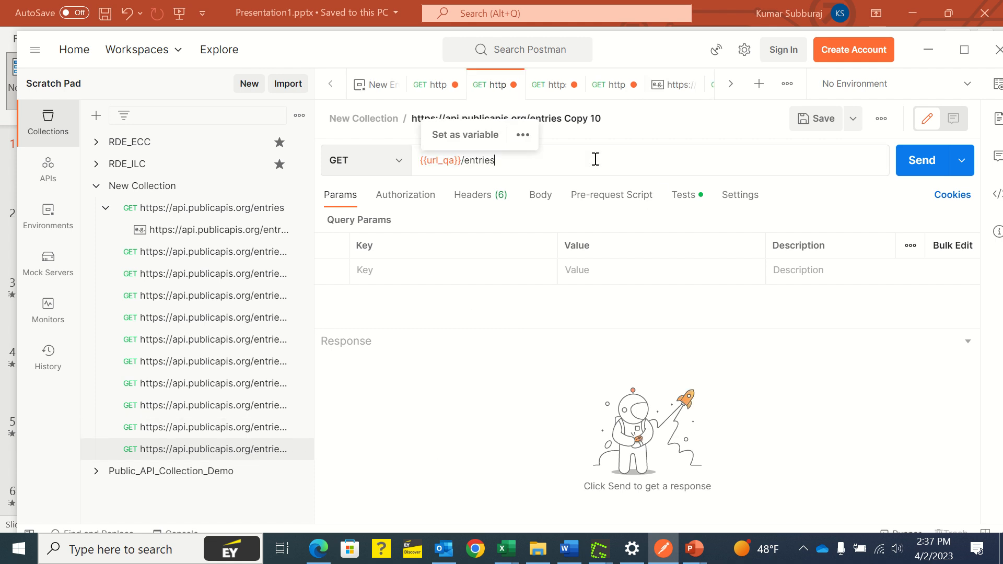
pyautogui.click(423, 398)
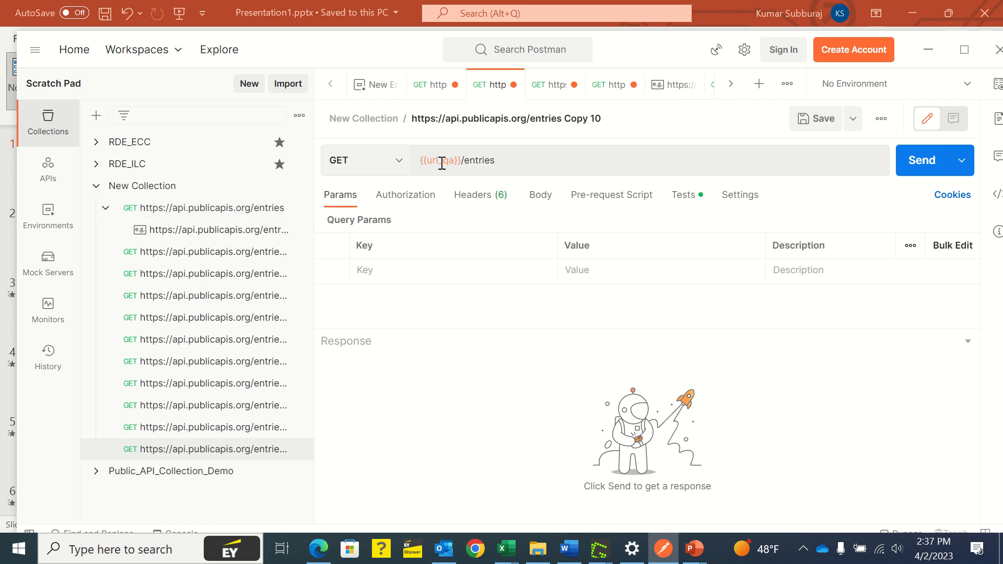
pyautogui.moveTo(441, 163)
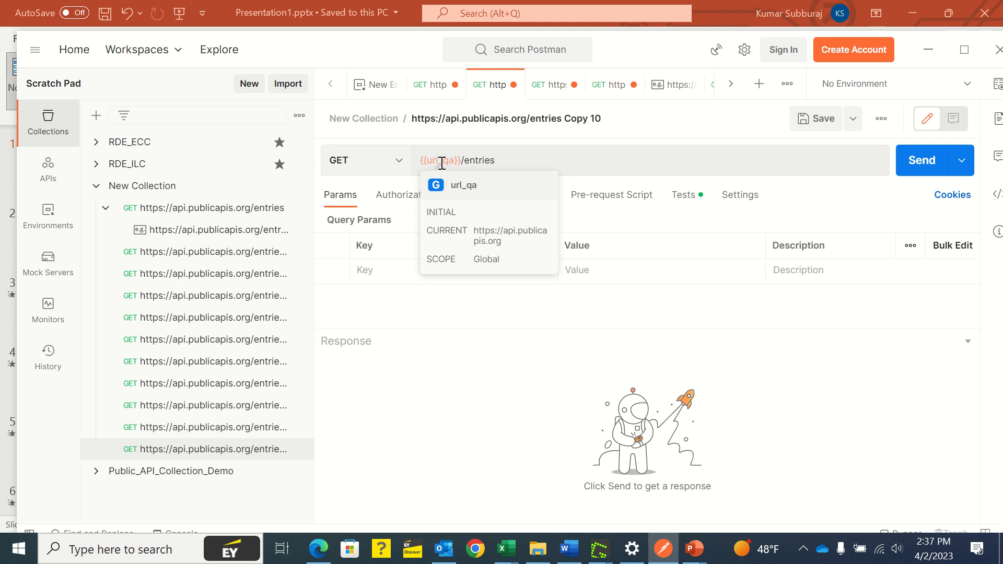
pyautogui.click(243, 211)
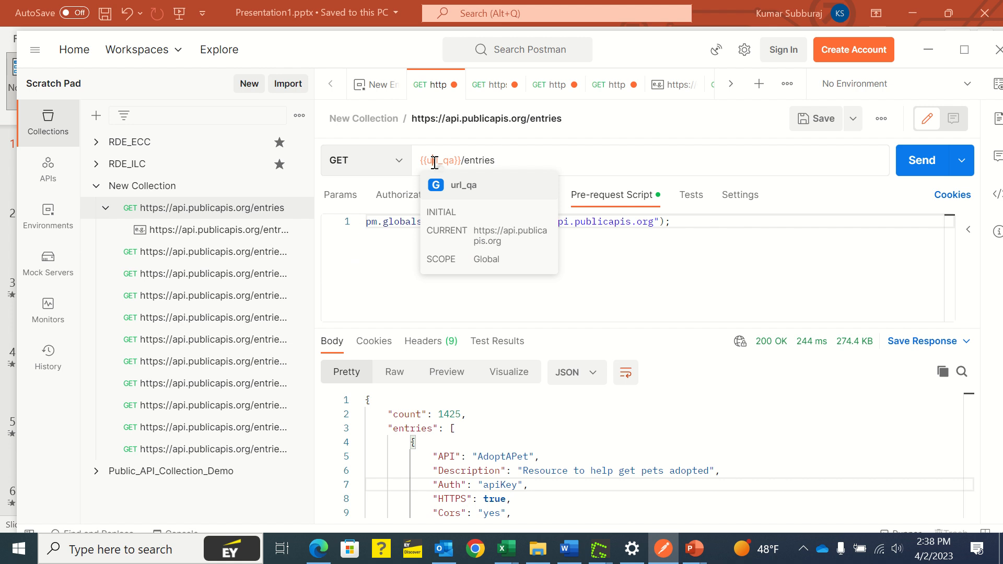
pyautogui.click(998, 86)
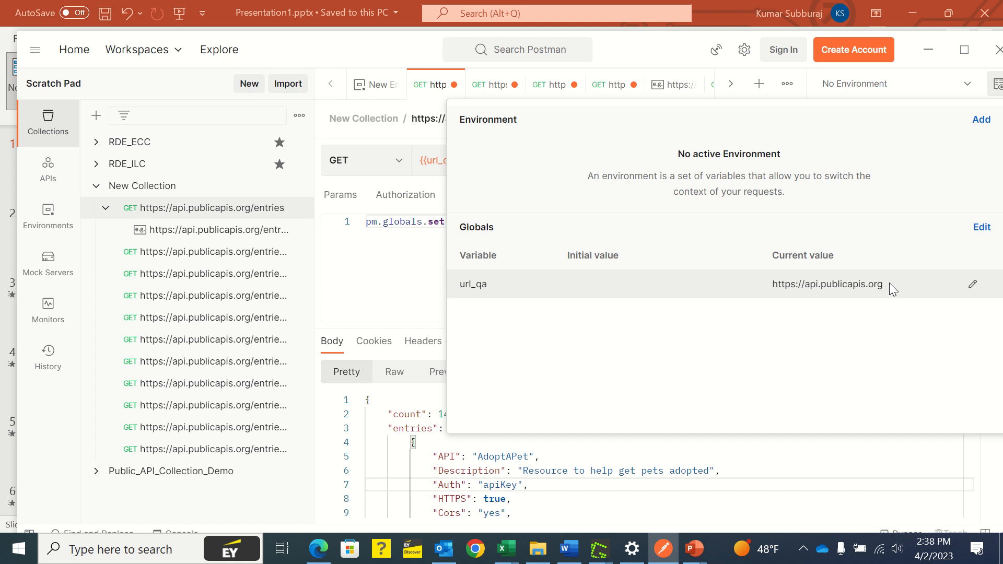
pyautogui.click(971, 287)
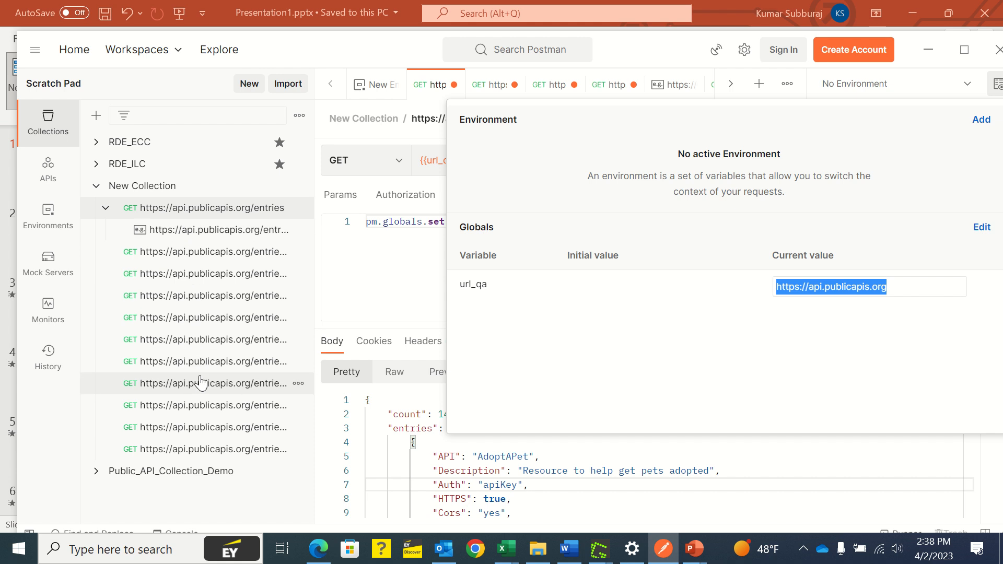
pyautogui.click(896, 288)
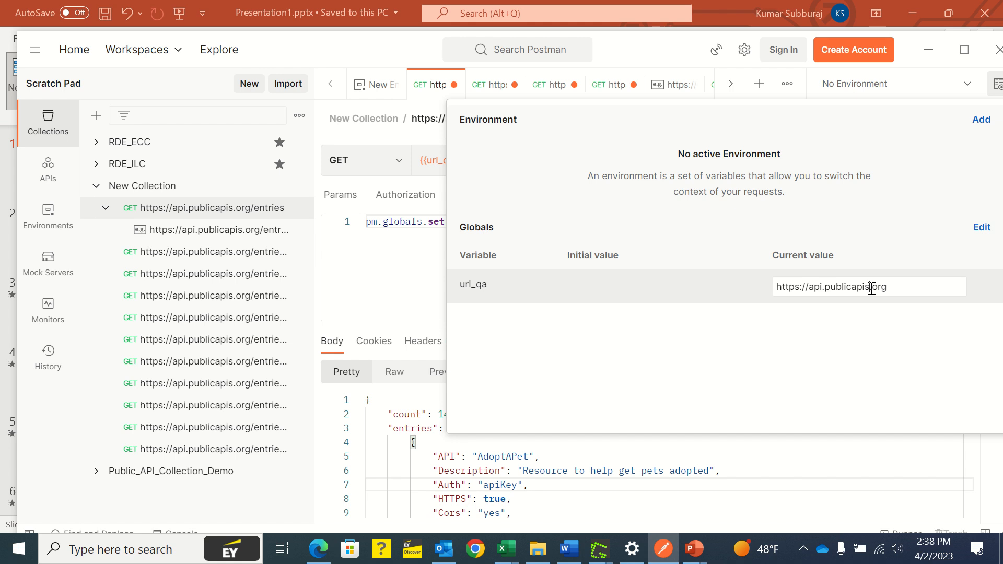
pyautogui.write('_1')
pyautogui.click(903, 330)
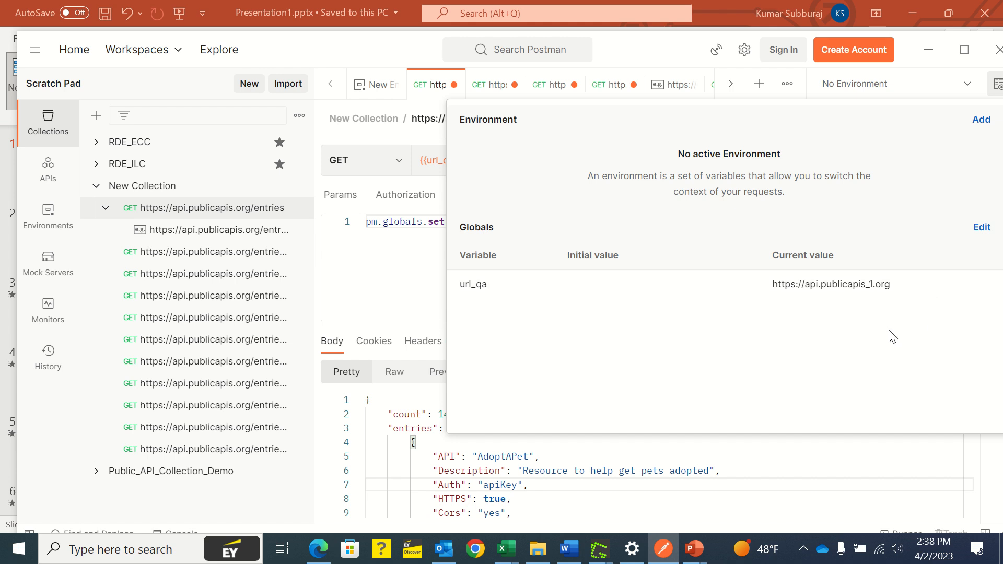
pyautogui.click(404, 276)
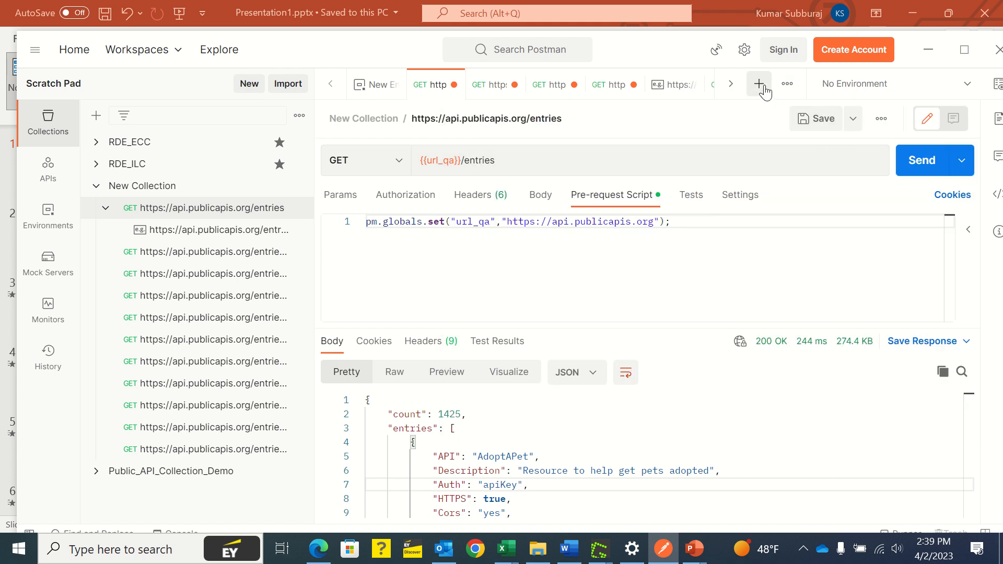
# Step: Close all request tabs except the original entries request, saving the changes in each closed request
pyautogui.rightClick(667, 90)
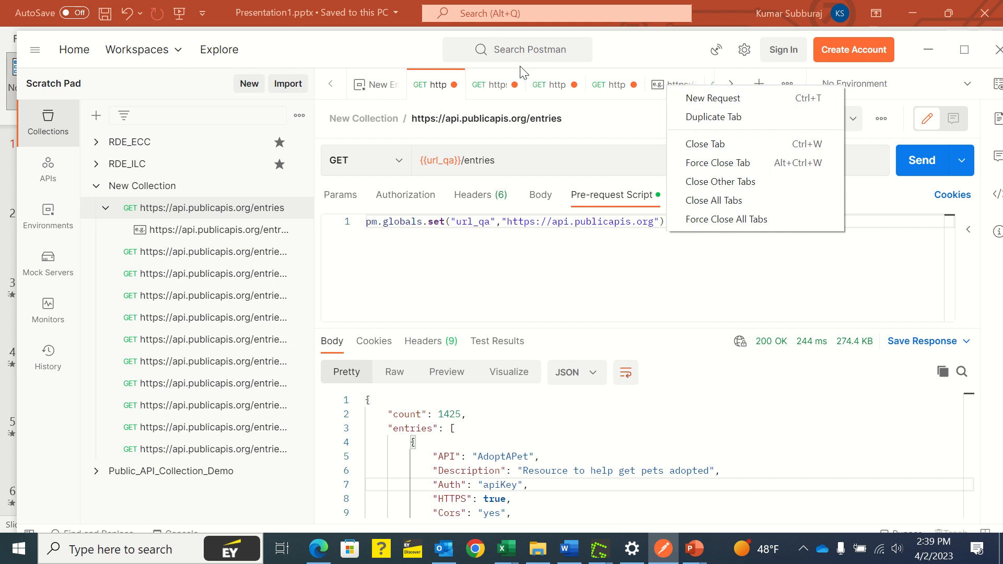
pyautogui.click(787, 84)
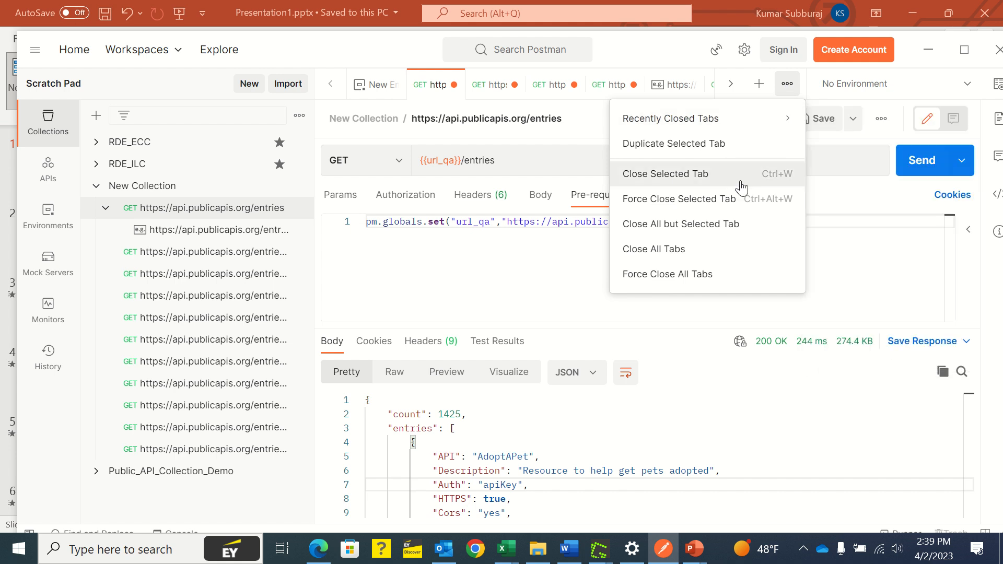
pyautogui.click(734, 239)
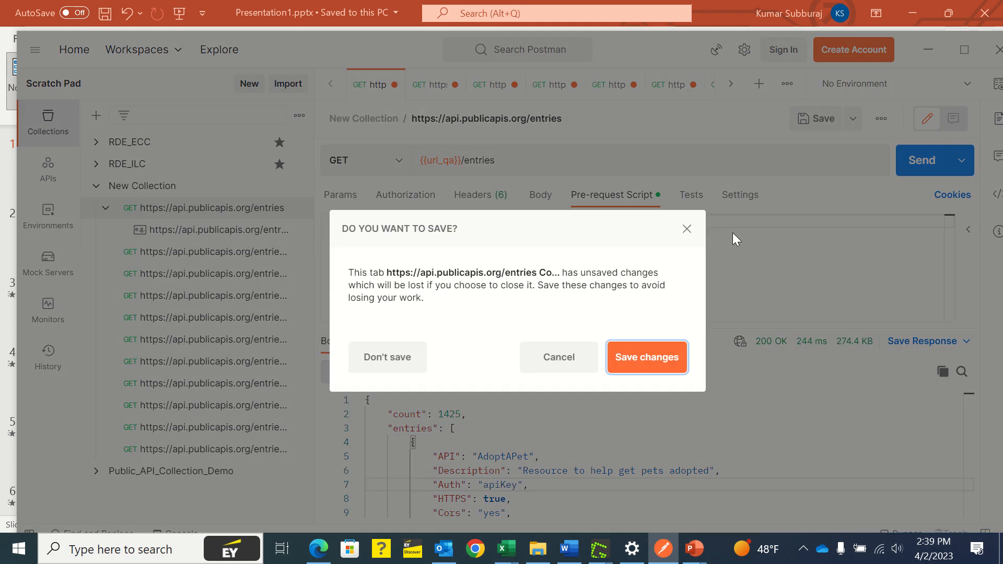
pyautogui.click(657, 350)
pyautogui.click(657, 356)
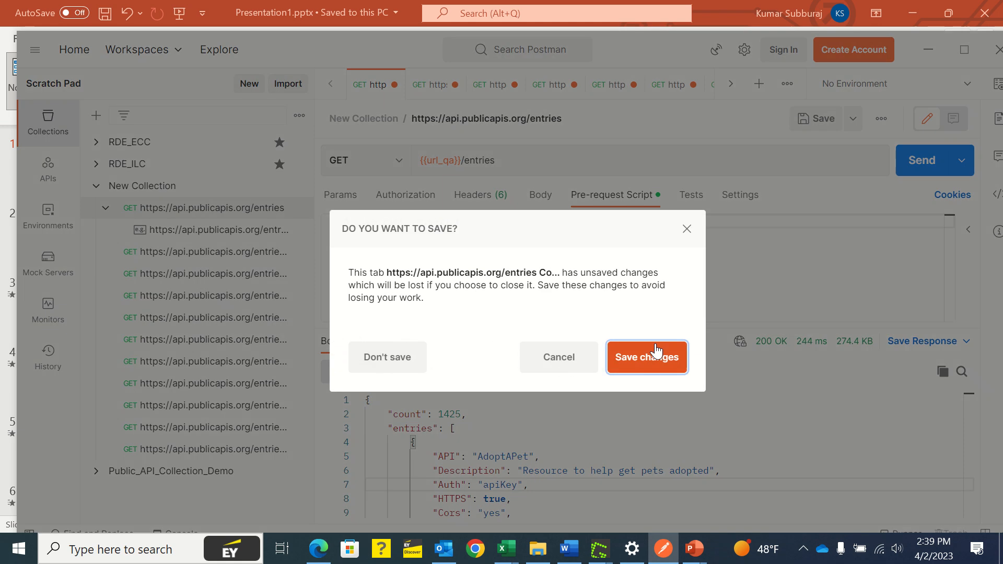
pyautogui.click(657, 357)
pyautogui.click(656, 350)
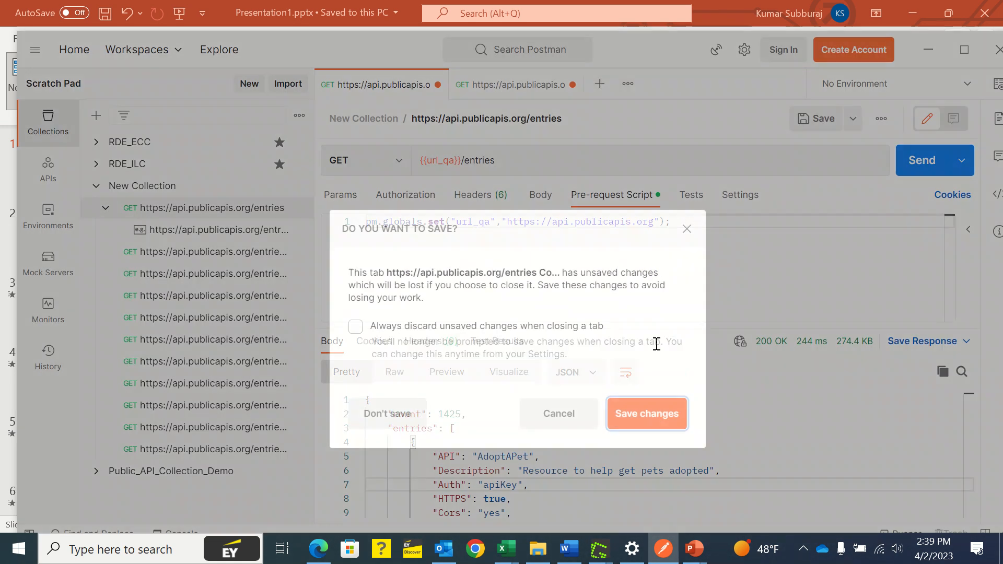
pyautogui.tripleClick(656, 343)
pyautogui.click(661, 410)
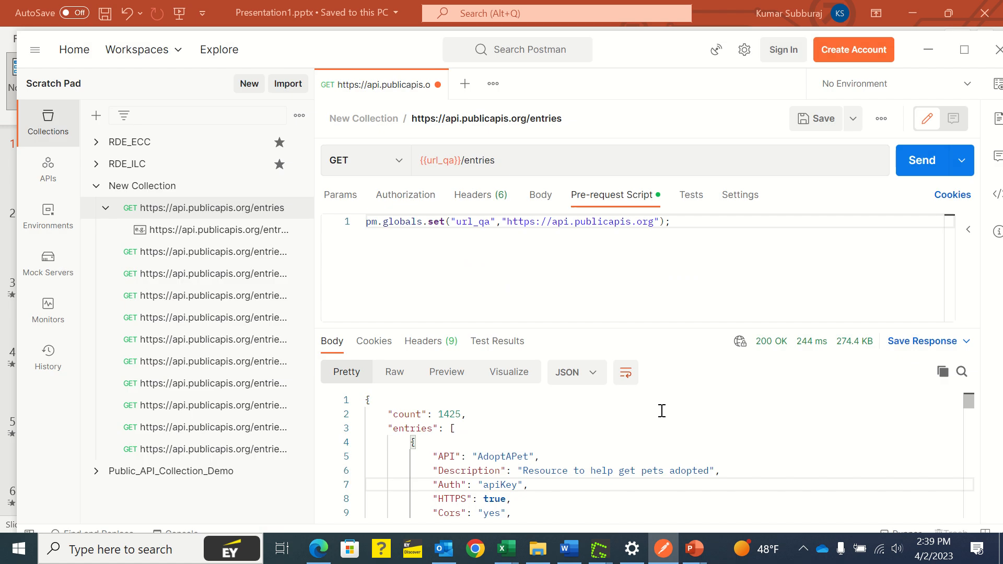
pyautogui.click(677, 247)
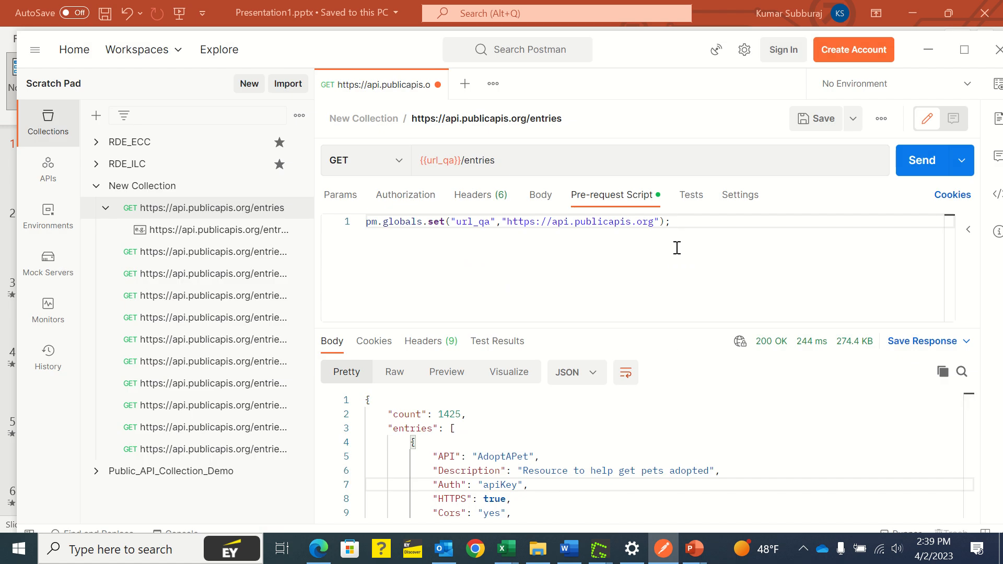
# Step: Check the current value of the global url_qa and review the URL of the entries Copy 10 request
pyautogui.click(996, 84)
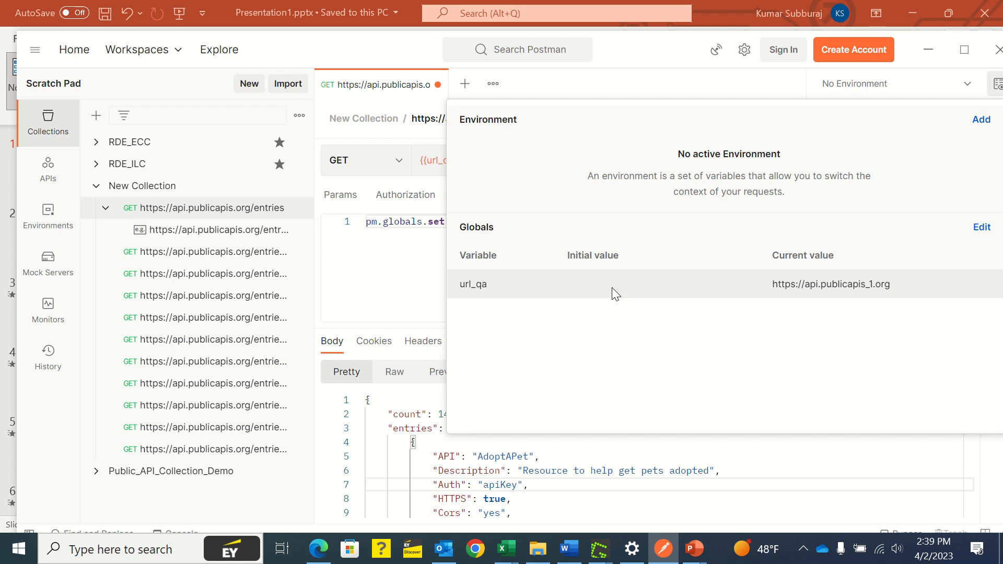
pyautogui.click(390, 295)
pyautogui.click(178, 252)
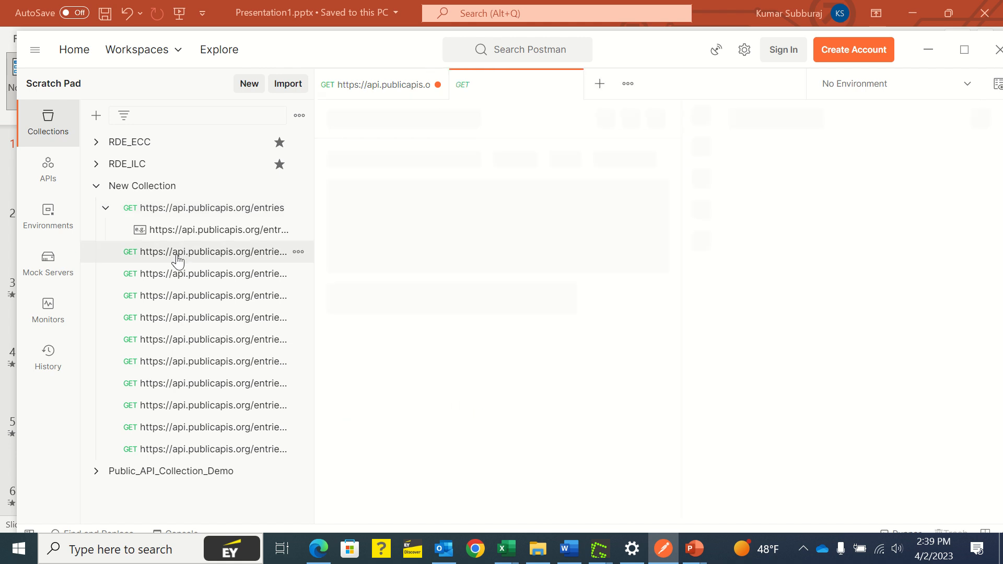
pyautogui.click(180, 450)
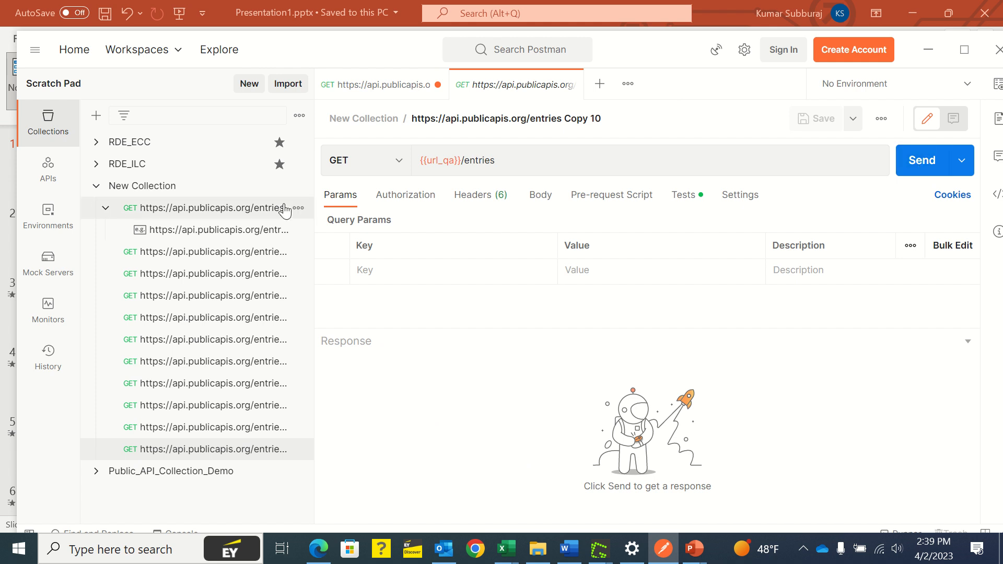
# Step: Run New Collection with all of its requests selected and view the detailed run results
pyautogui.click(298, 187)
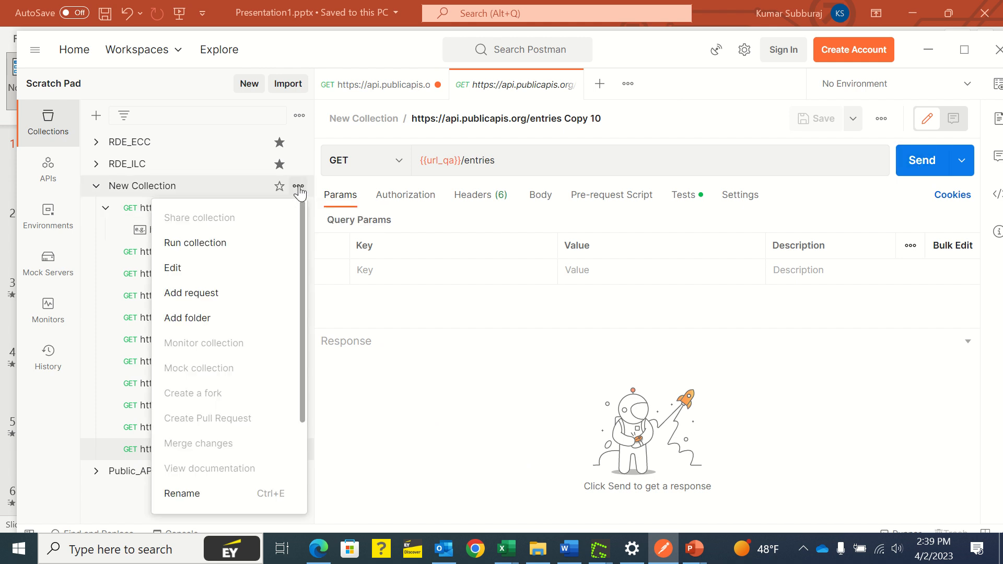
pyautogui.click(253, 253)
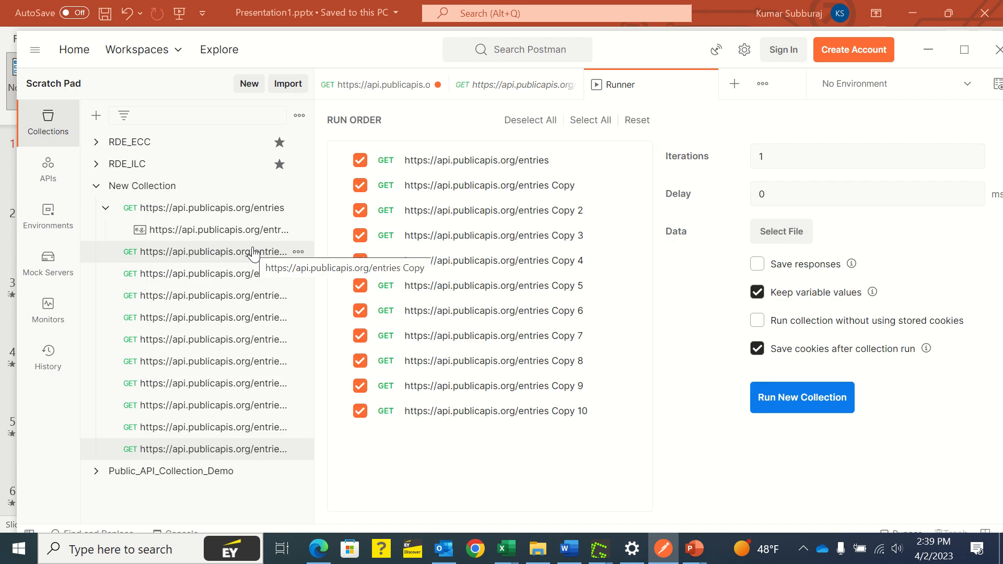
pyautogui.click(770, 403)
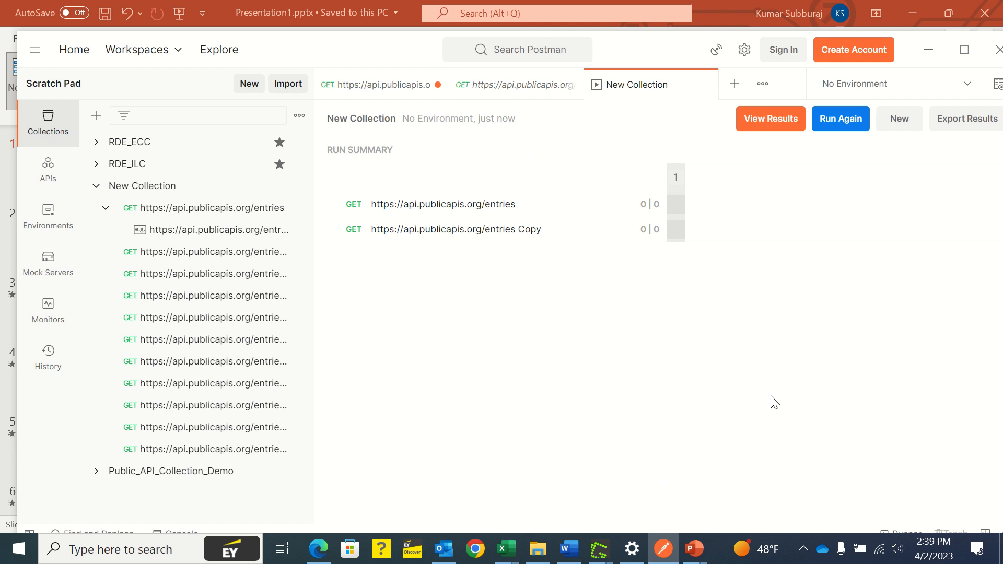
pyautogui.click(765, 124)
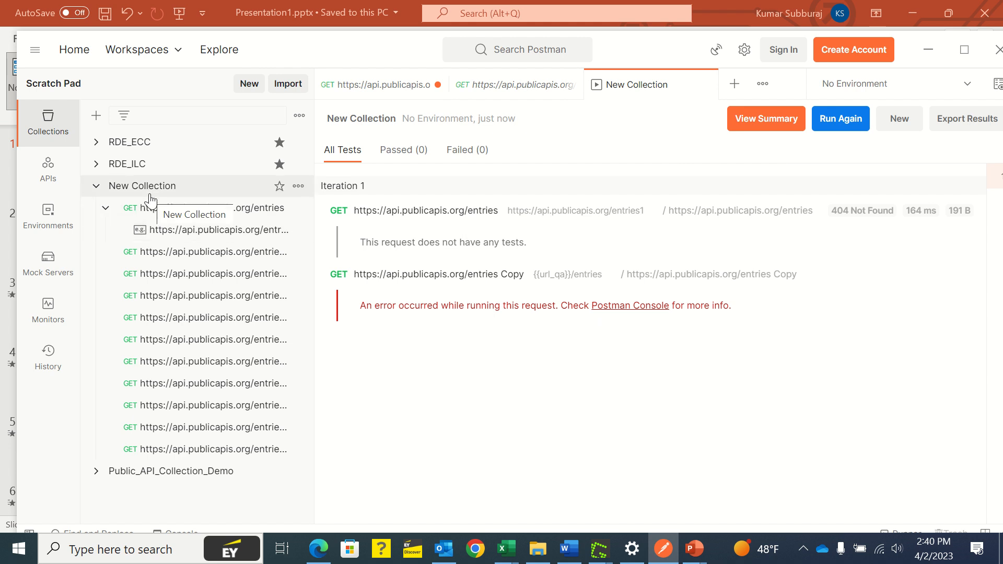
pyautogui.click(995, 95)
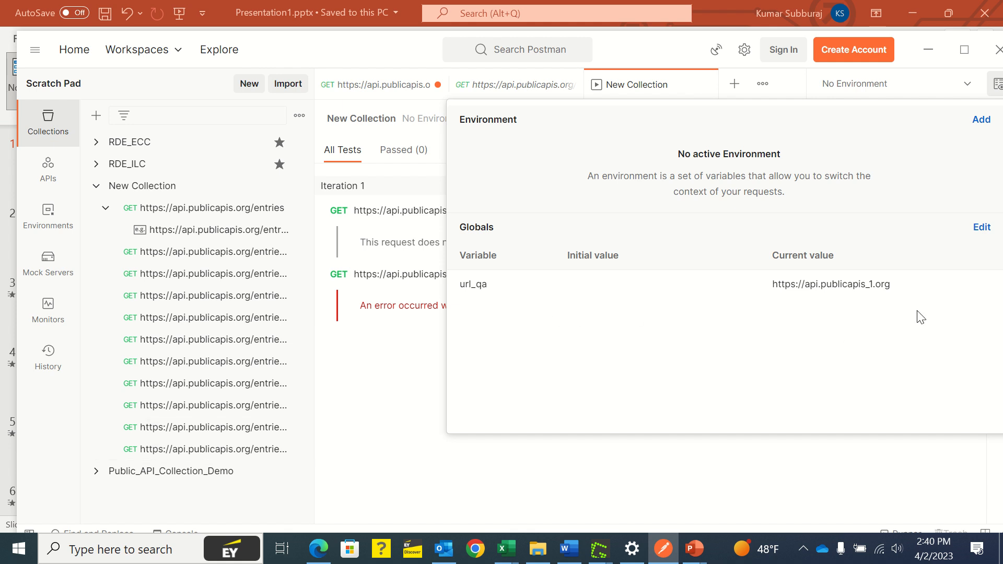
pyautogui.click(975, 286)
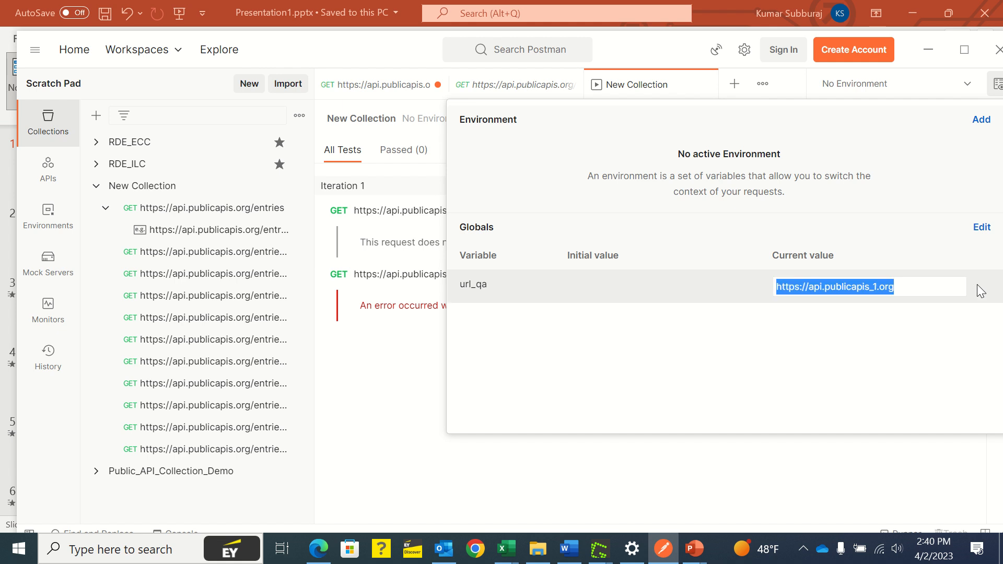
pyautogui.click(872, 290)
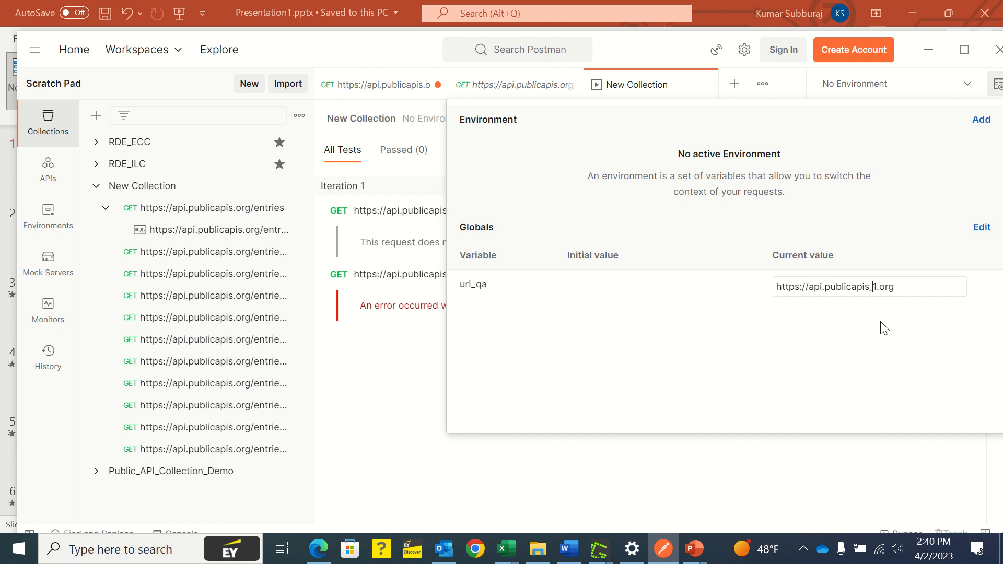
pyautogui.press('Delete')
pyautogui.press('BackSpace')
pyautogui.press('Return')
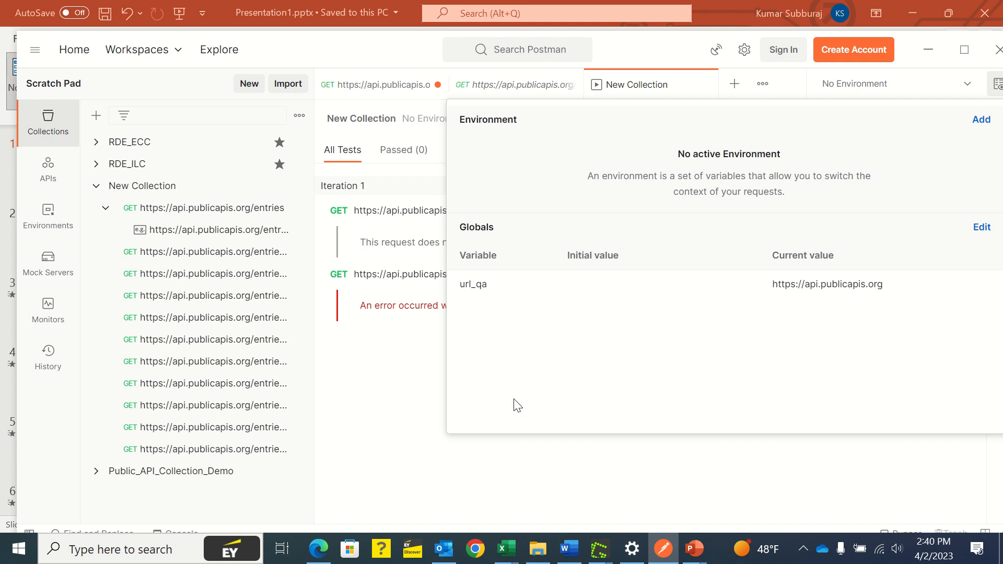
pyautogui.click(387, 394)
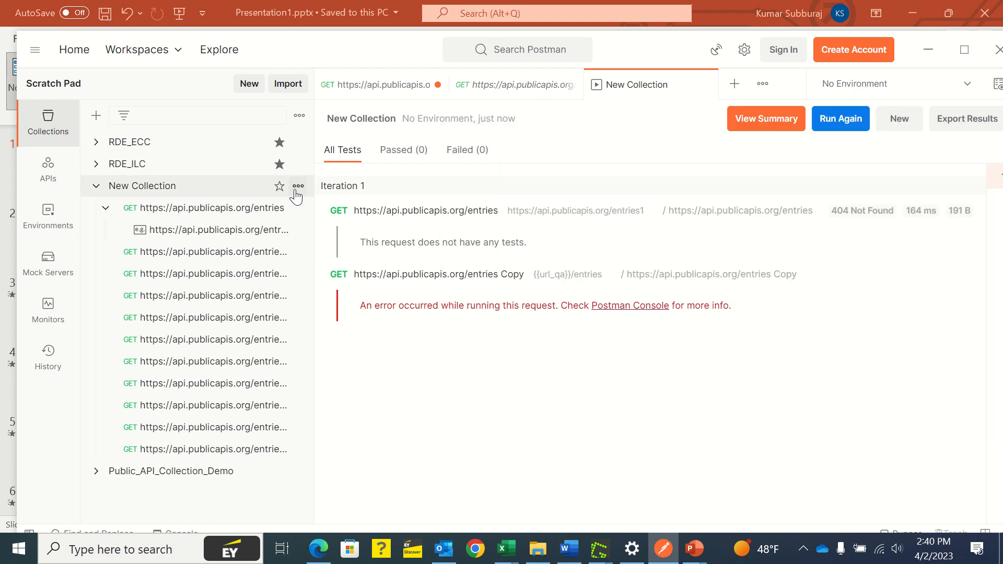
# Step: Run the existing New Collection again with all of its requests selected and review the run results
pyautogui.click(298, 187)
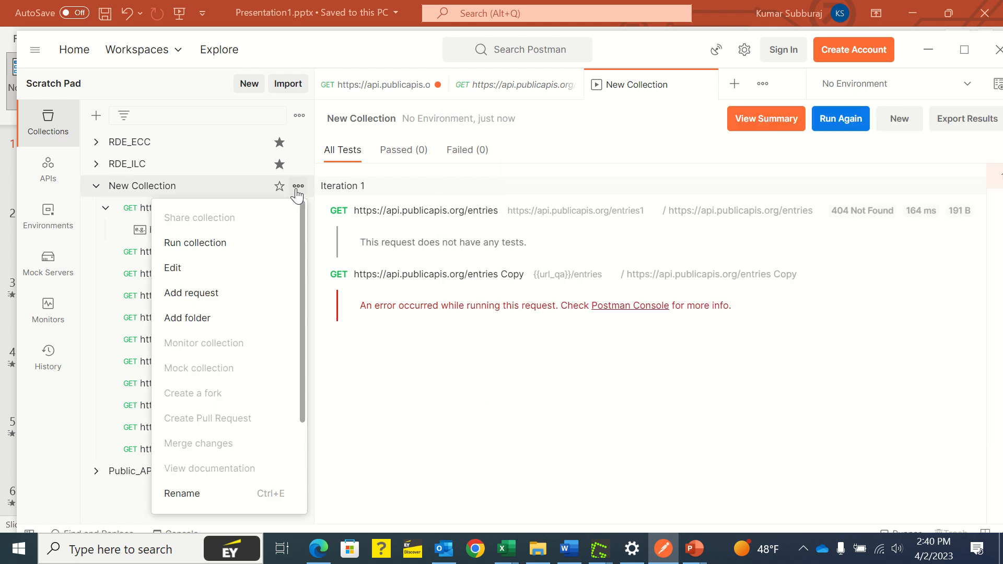
pyautogui.click(257, 252)
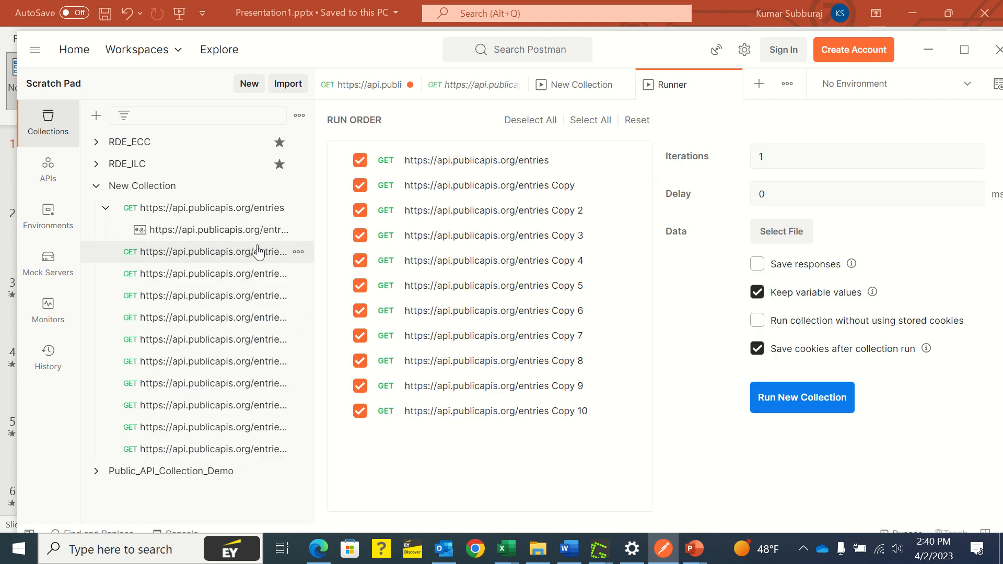
pyautogui.click(809, 402)
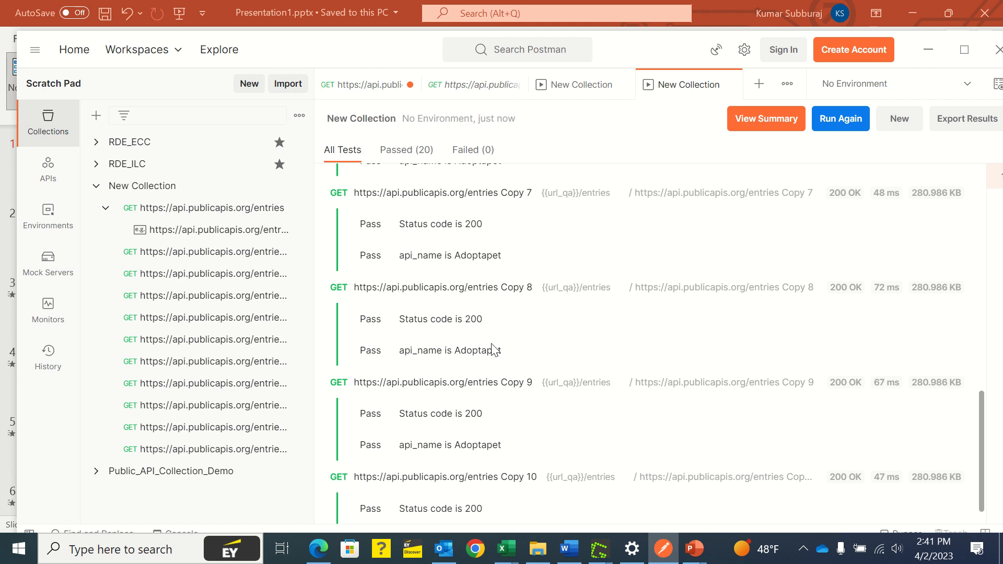
pyautogui.click(237, 233)
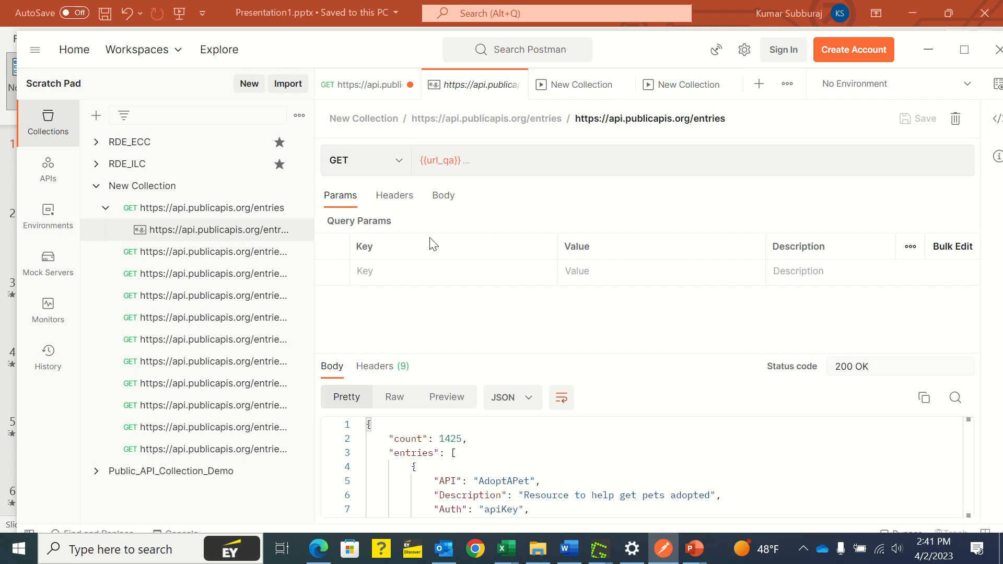
pyautogui.click(256, 212)
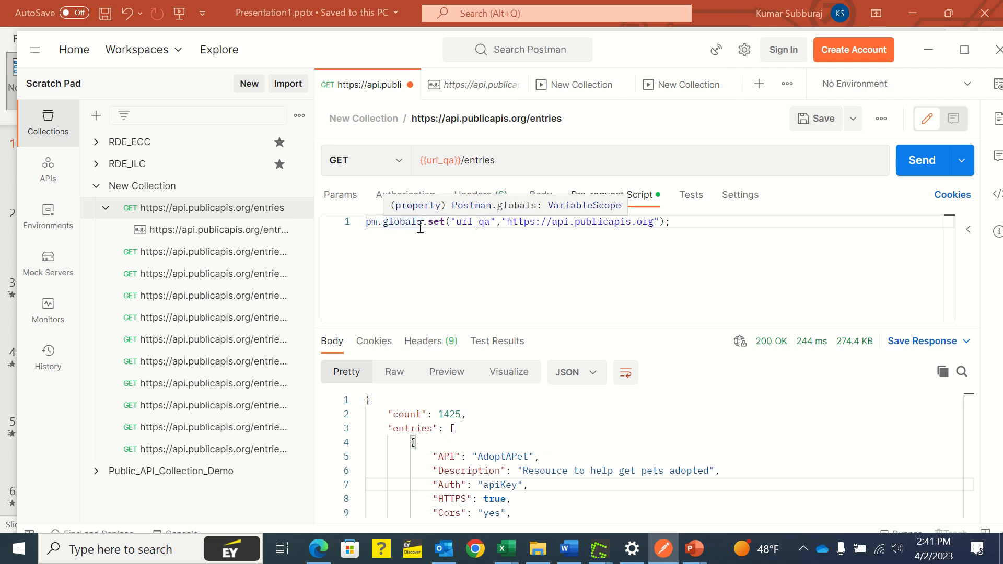
pyautogui.click(393, 221)
pyautogui.doubleClick(394, 221)
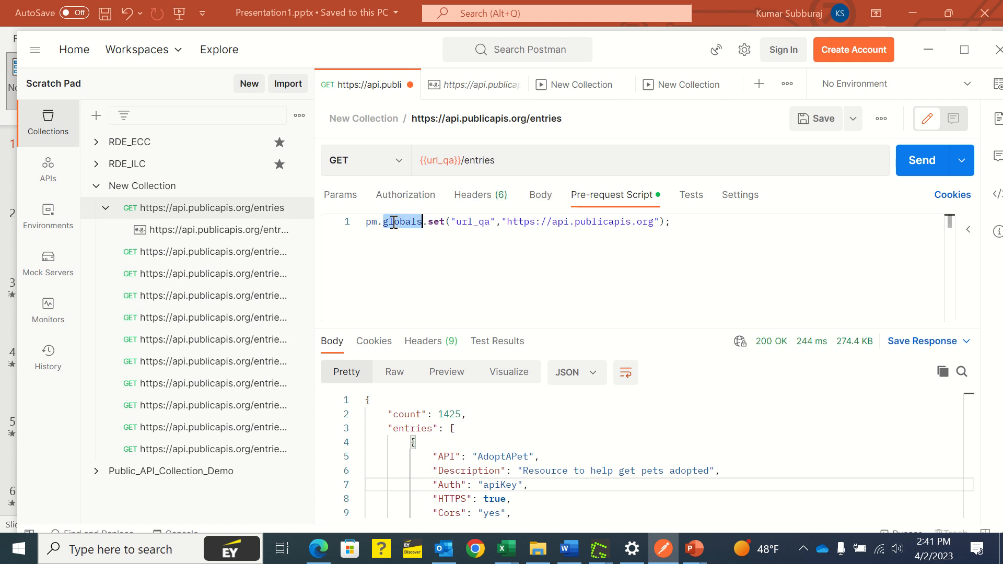
pyautogui.write('e')
pyautogui.press('Return')
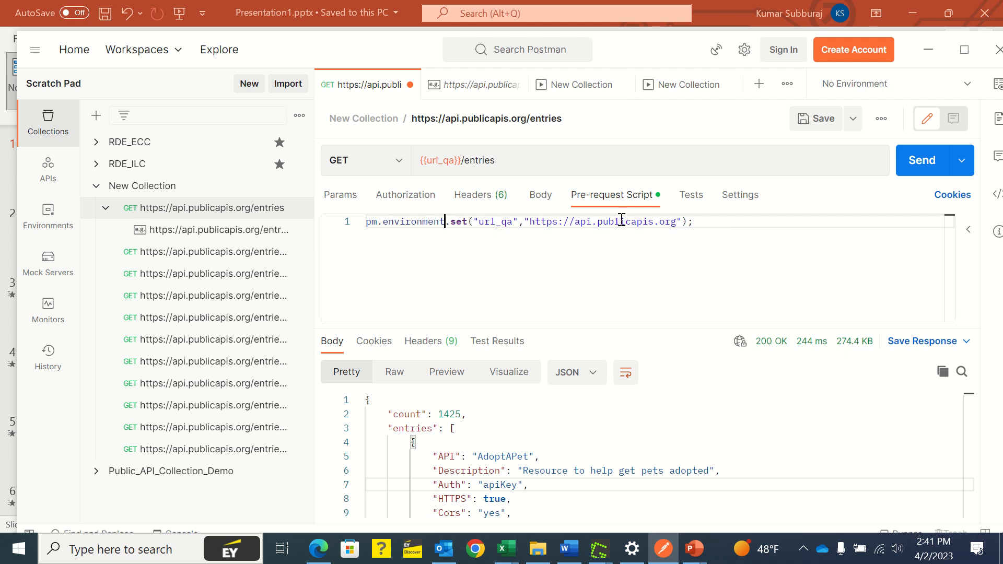
pyautogui.doubleClick(514, 224)
pyautogui.write('1')
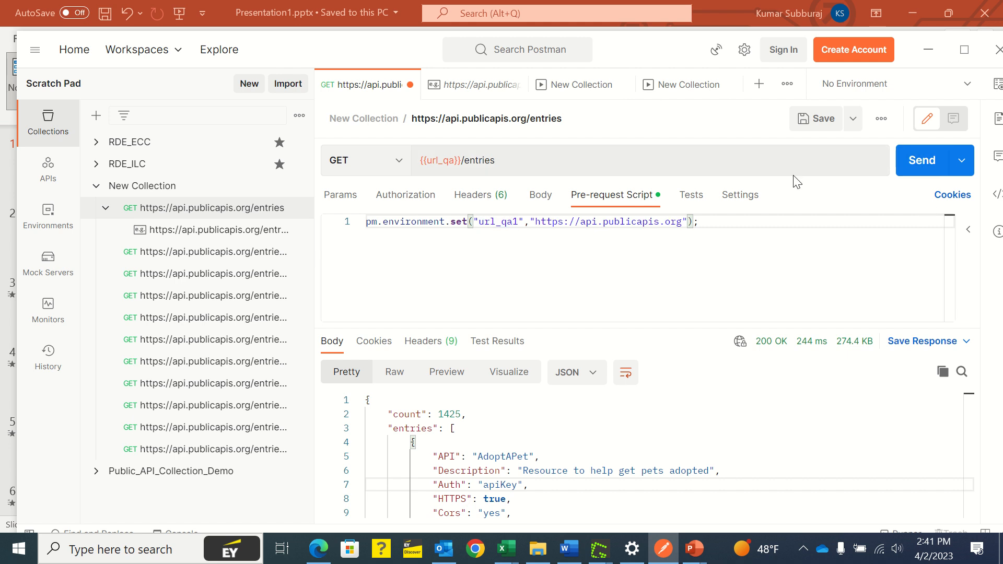
# Step: Send the entries request and check the environment and global variables for url_qa1
pyautogui.click(922, 174)
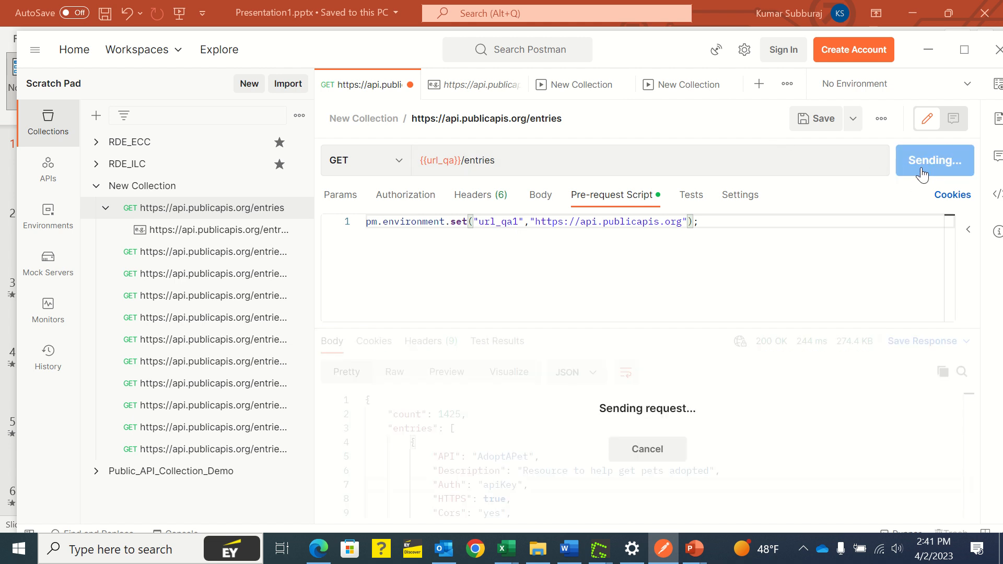
pyautogui.click(996, 87)
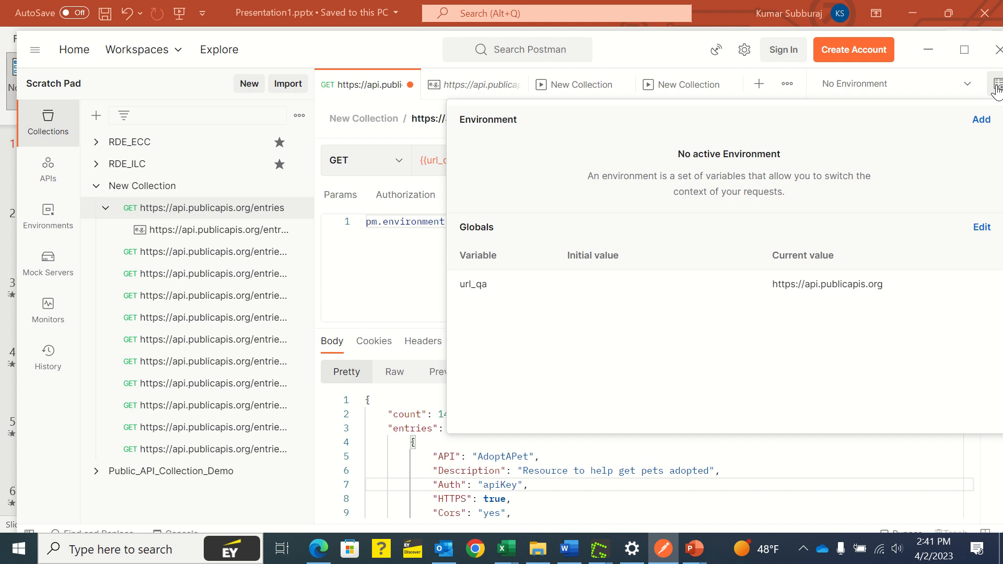
pyautogui.click(400, 301)
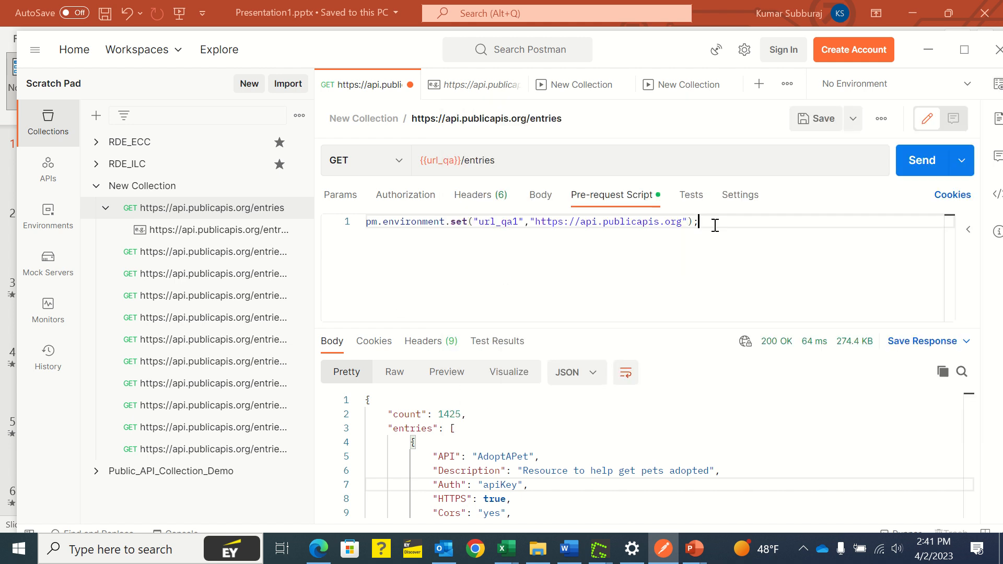
# Step: Make New Environment the active environment
pyautogui.click(965, 87)
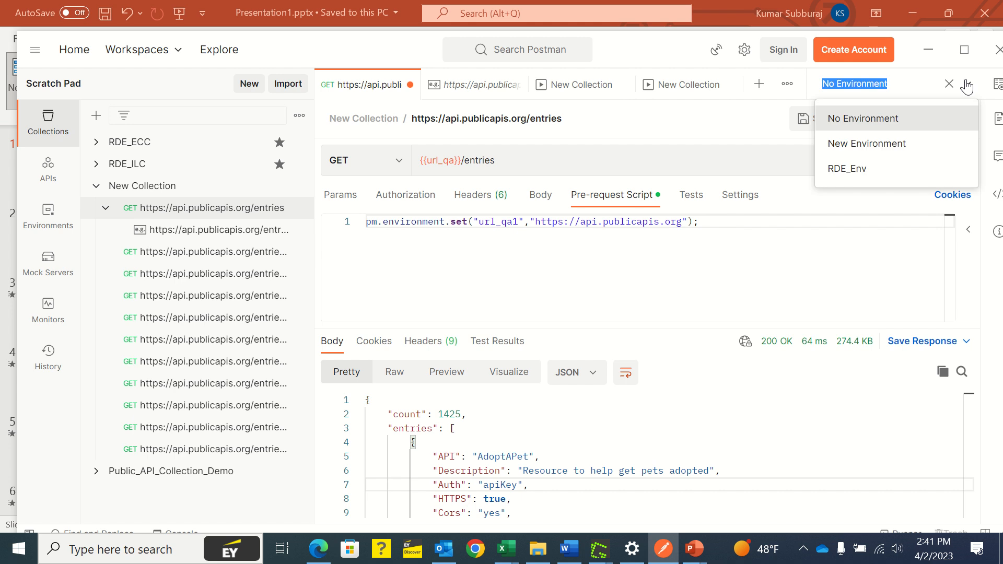
pyautogui.click(891, 144)
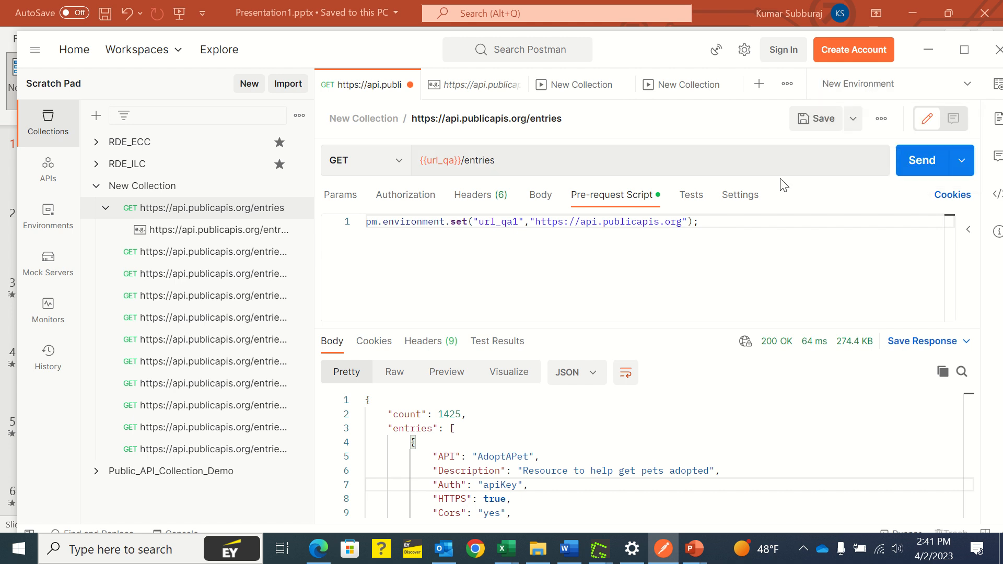
# Step: Try to rename the active environment to demo_env in the environment selector
pyautogui.click(865, 84)
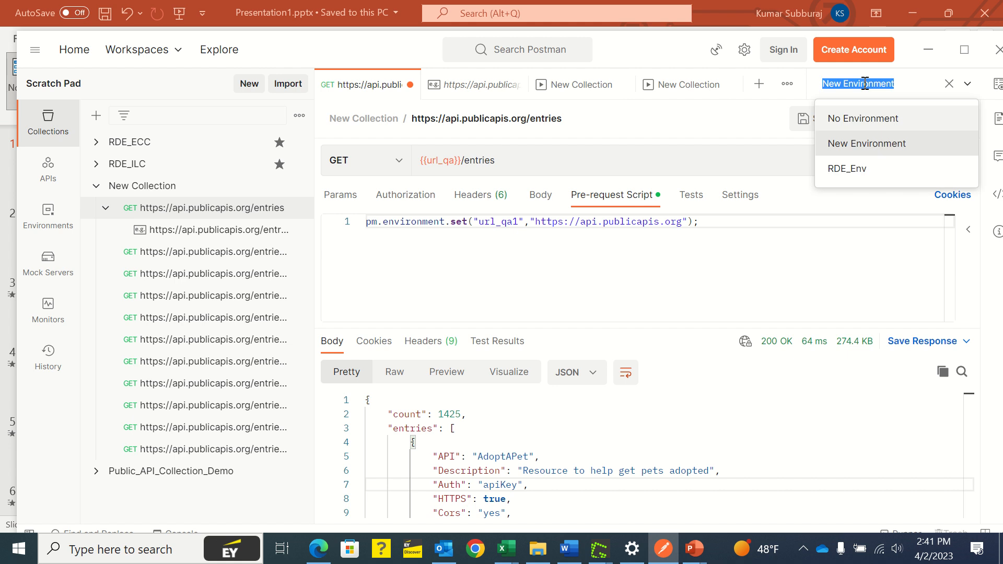
pyautogui.write('dem')
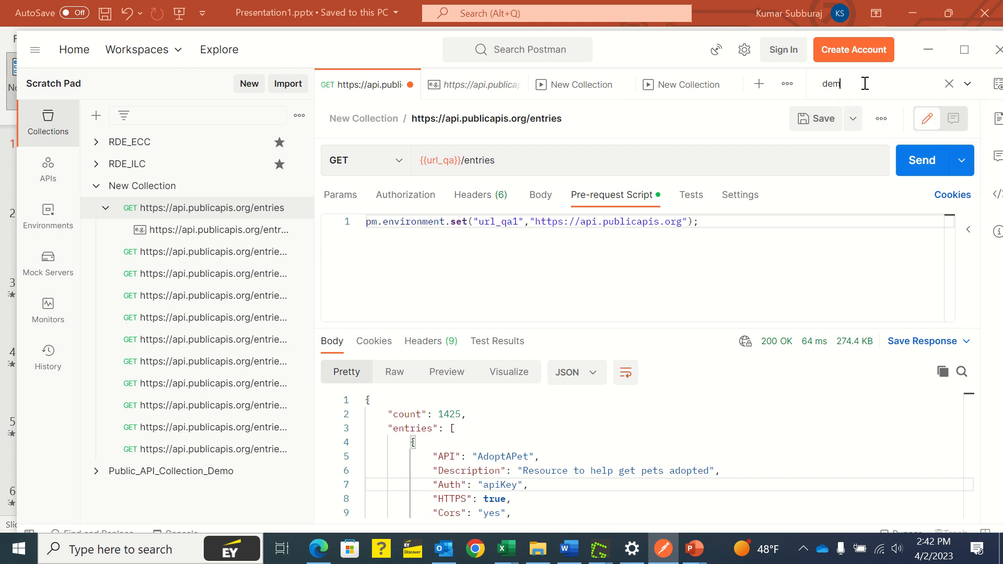
pyautogui.write('o_env')
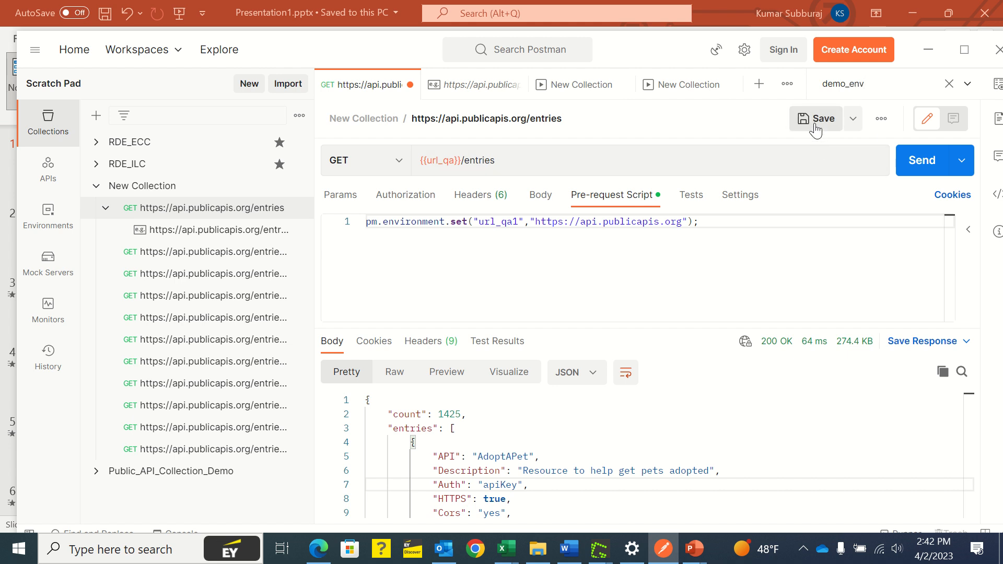
pyautogui.click(827, 266)
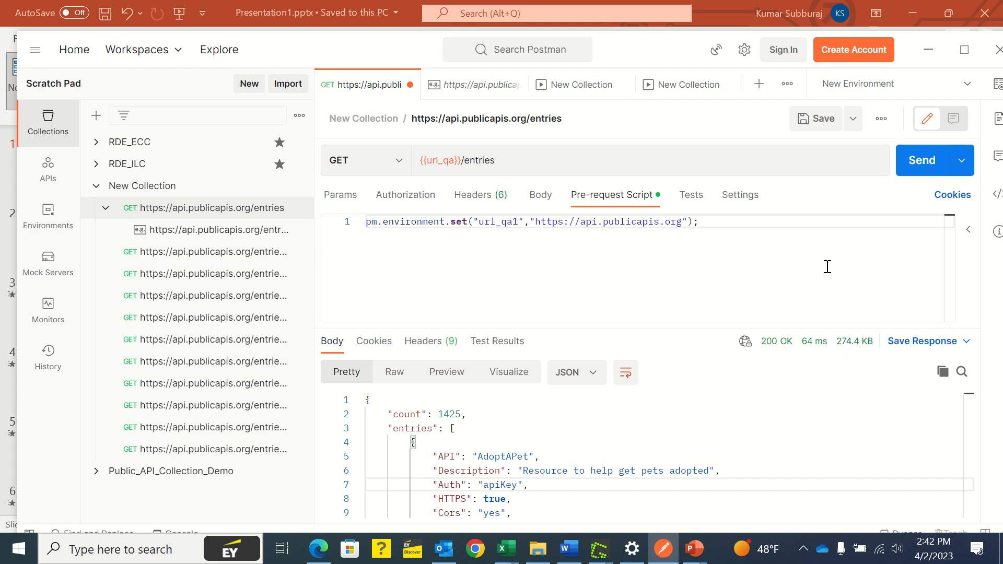
pyautogui.click(966, 85)
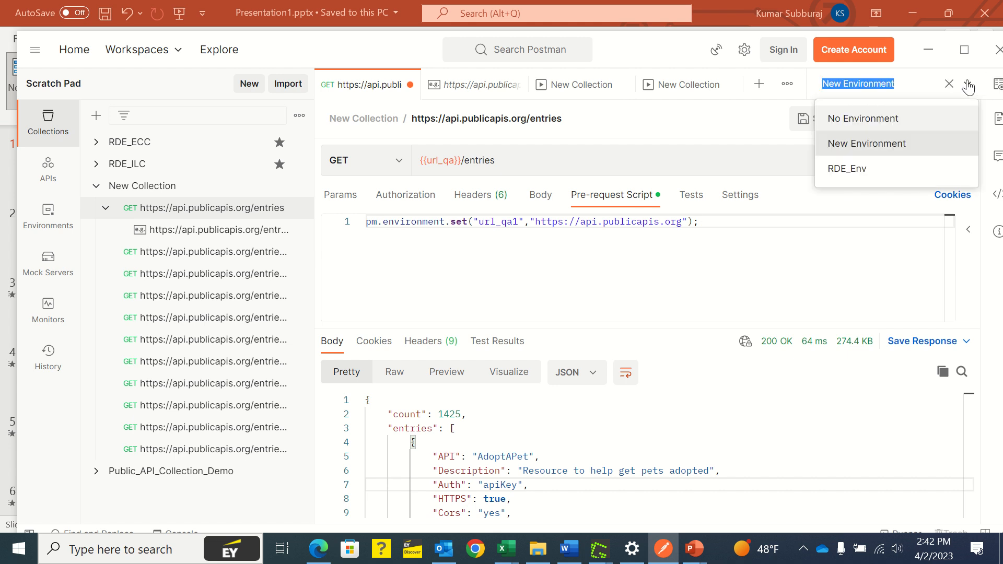
pyautogui.click(871, 145)
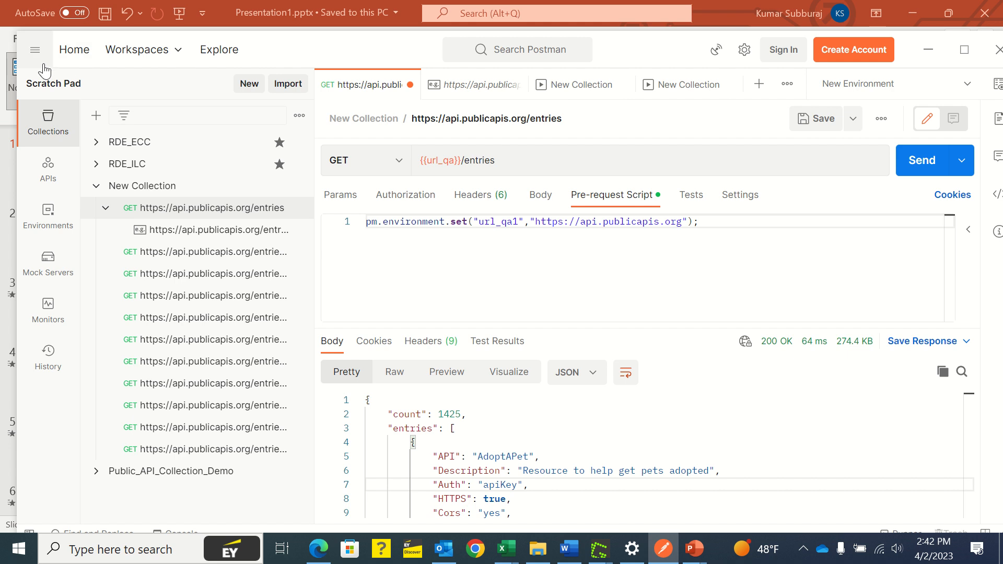
# Step: Add a new blank collection and show the list of environments with the documentation pane closed
pyautogui.click(96, 115)
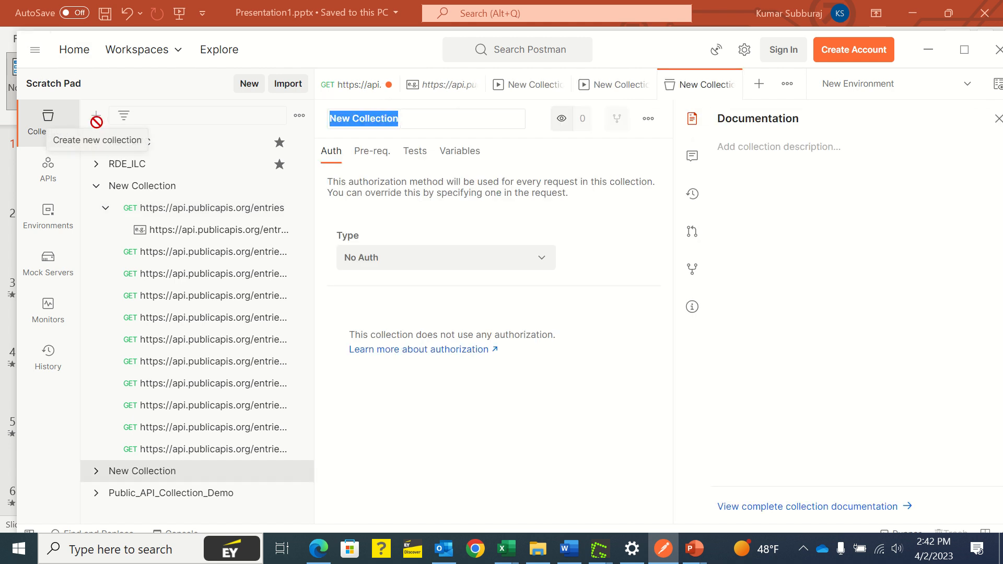
pyautogui.click(43, 226)
pyautogui.click(43, 230)
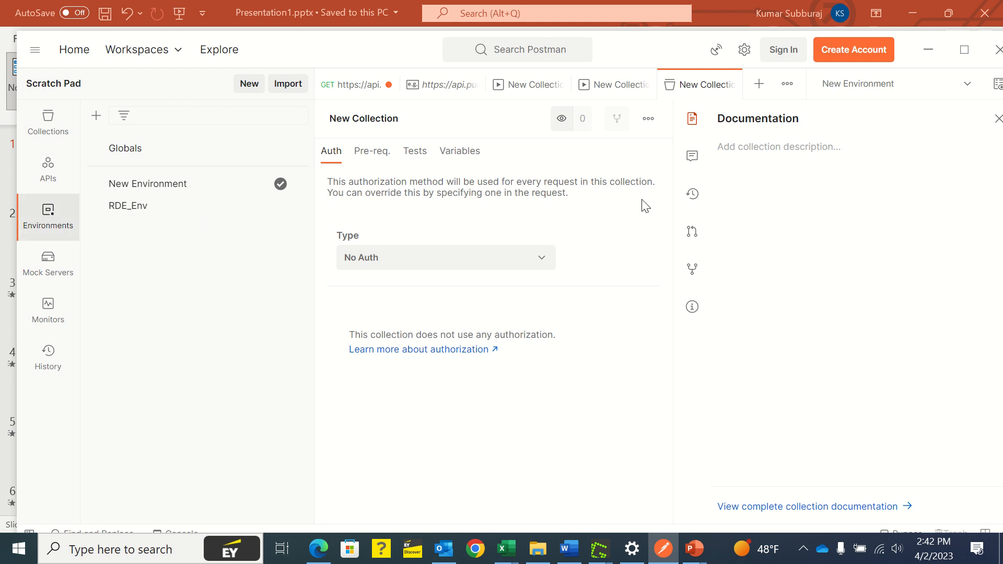
pyautogui.click(997, 118)
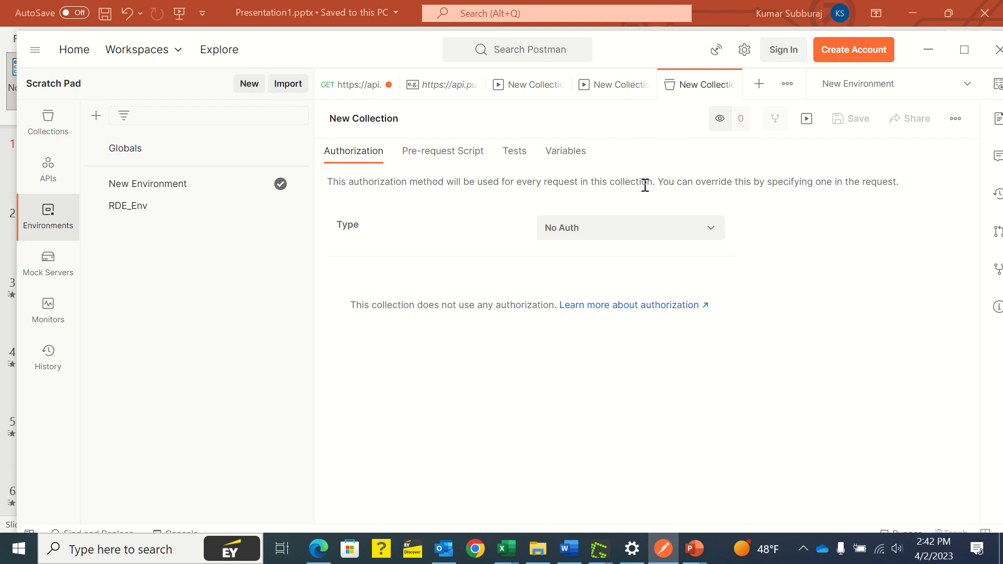
# Step: Try to replace the name of the selected New Environment with Demo_env
pyautogui.click(968, 87)
pyautogui.click(879, 140)
pyautogui.click(880, 83)
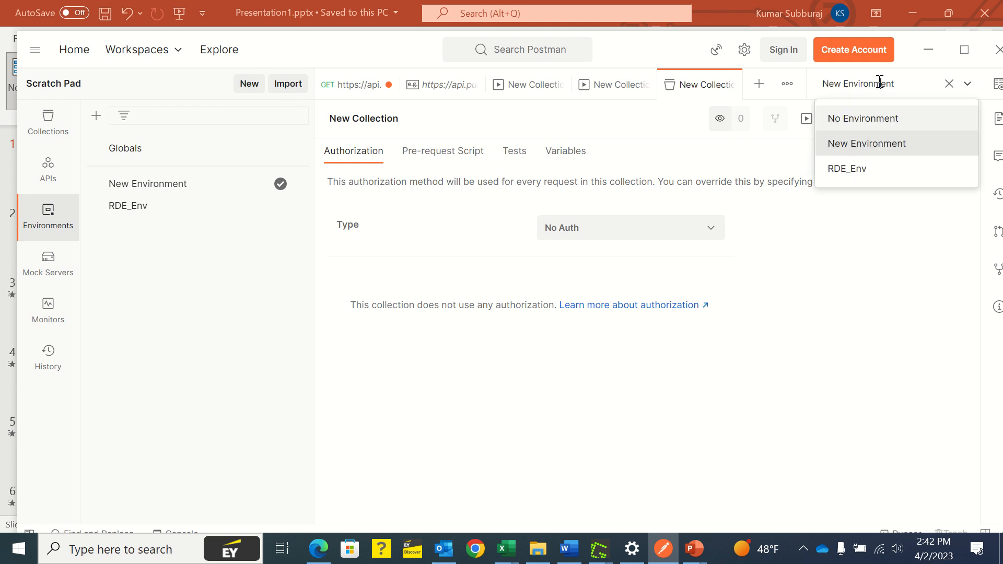
pyautogui.doubleClick(879, 83)
pyautogui.press('BackSpace')
pyautogui.press('BackSpace')
pyautogui.press('BackSpace')
pyautogui.press('BackSpace')
pyautogui.press('BackSpace')
pyautogui.write('Demo_env')
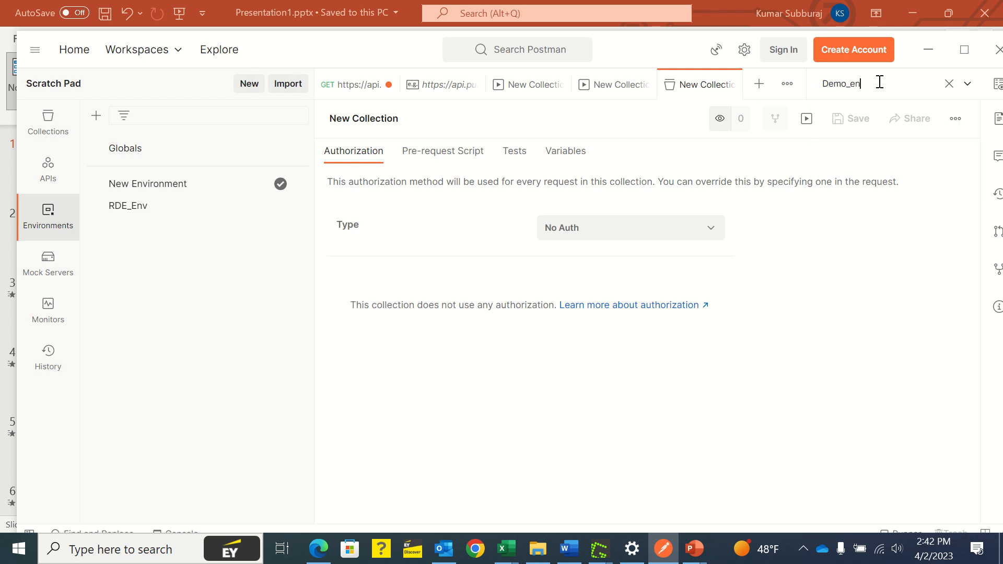
pyautogui.click(968, 86)
pyautogui.click(948, 84)
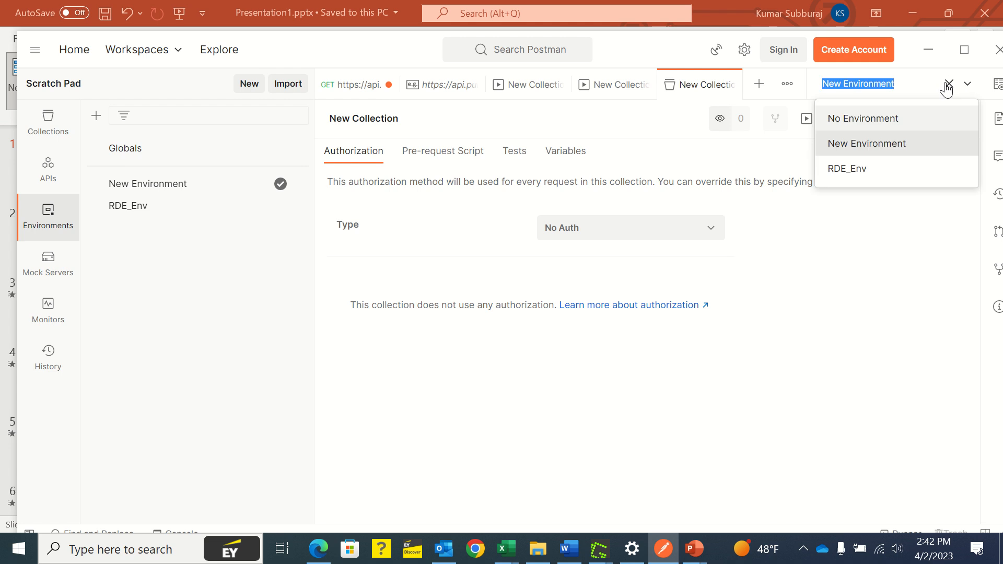
pyautogui.click(927, 84)
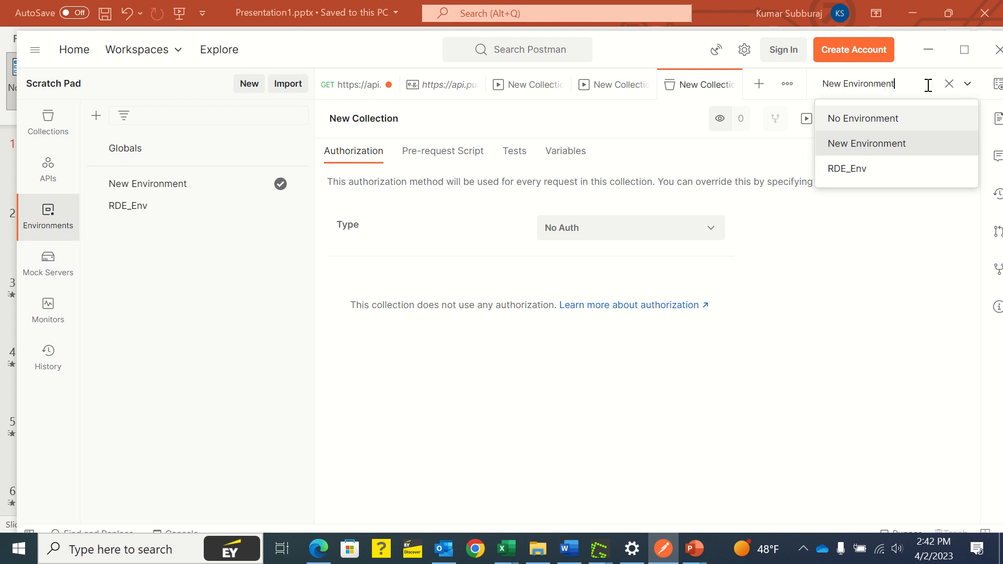
pyautogui.click(868, 342)
# Step: Open New Environment for editing from the variables overview and add a variable named Url_QA1
pyautogui.click(998, 85)
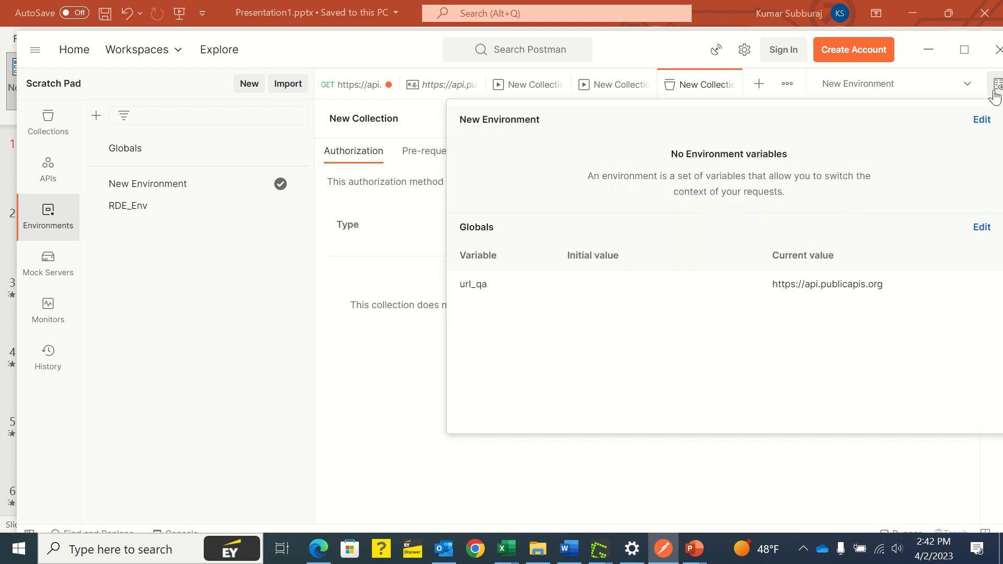
pyautogui.click(980, 118)
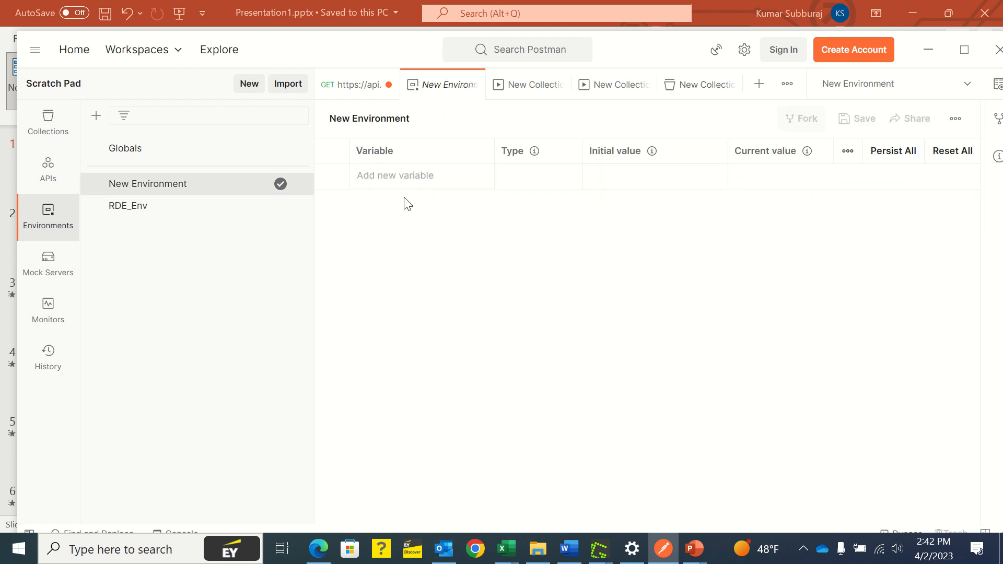
pyautogui.click(416, 176)
pyautogui.write('Url')
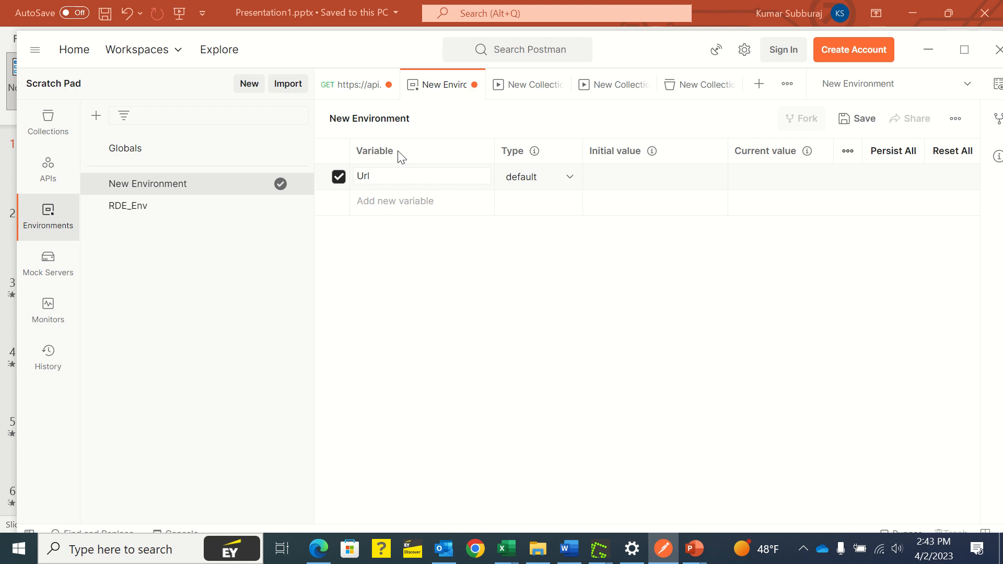
pyautogui.write('_QA1')
pyautogui.click(545, 289)
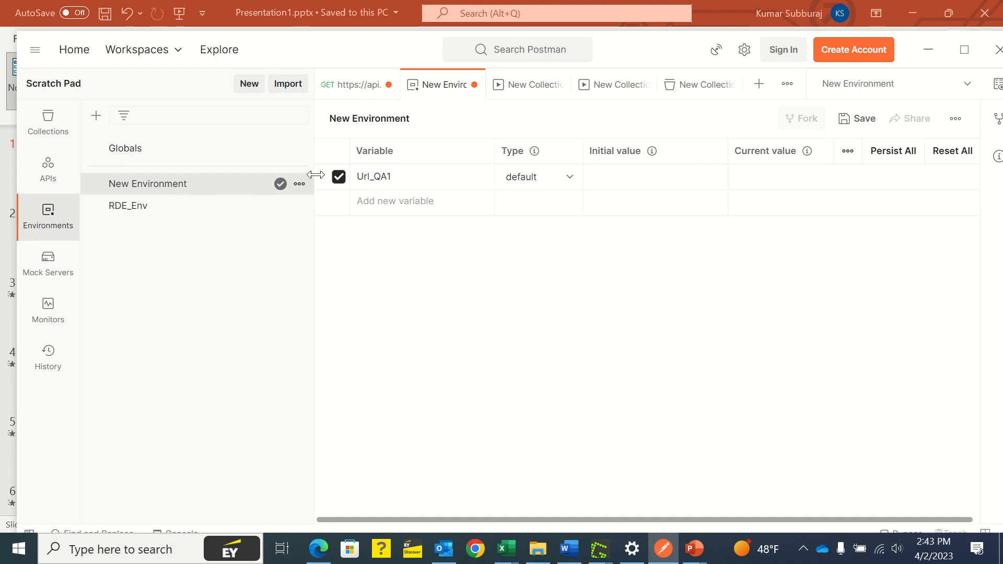
# Step: Rename the environment New Environment as Demo_env
pyautogui.click(301, 184)
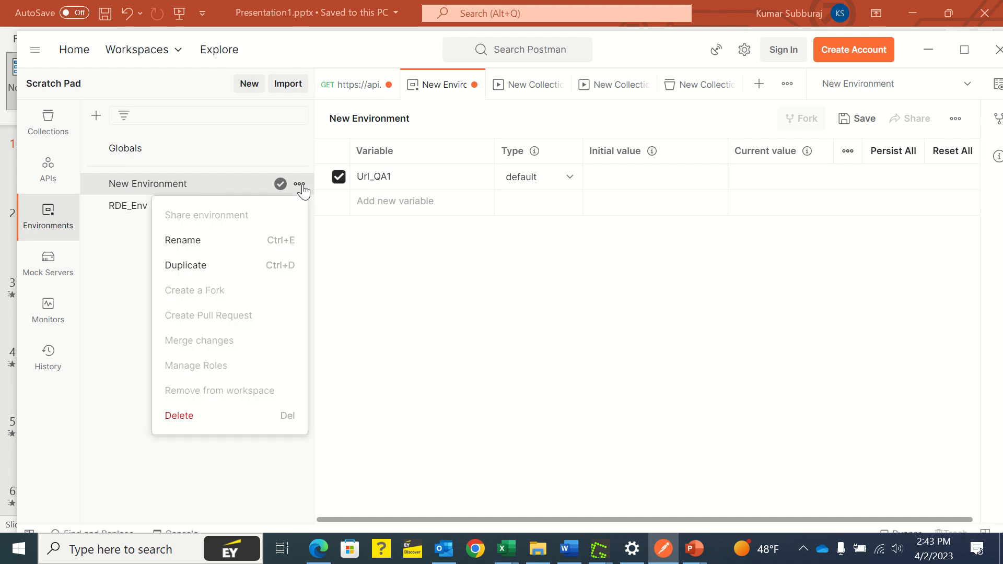
pyautogui.click(220, 240)
pyautogui.write('Demo')
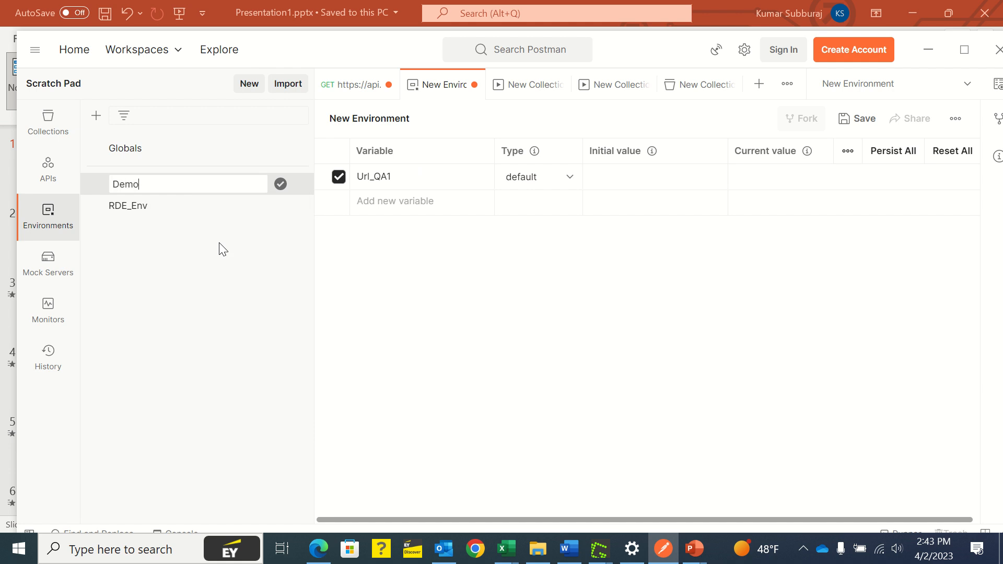
pyautogui.write('_env')
pyautogui.press('Return')
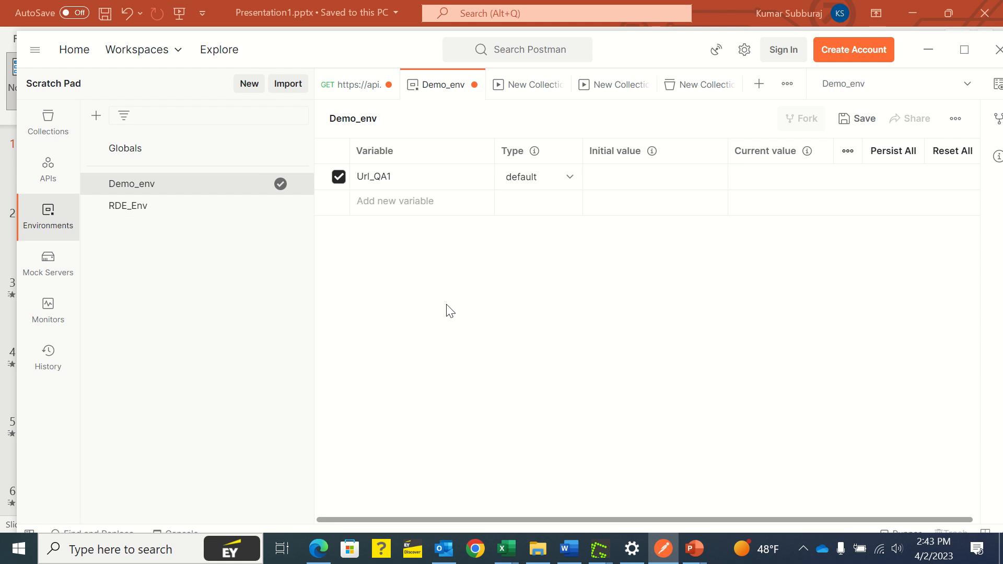
pyautogui.click(633, 180)
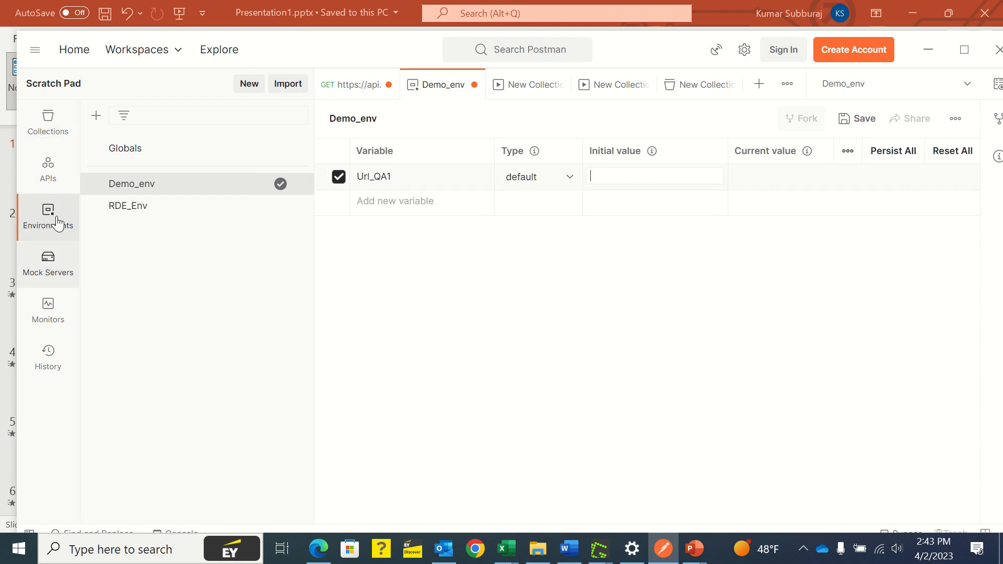
# Step: Save and send the first GET request of the expanded New Collection, whose pre-request script sets url_qa1
pyautogui.click(50, 134)
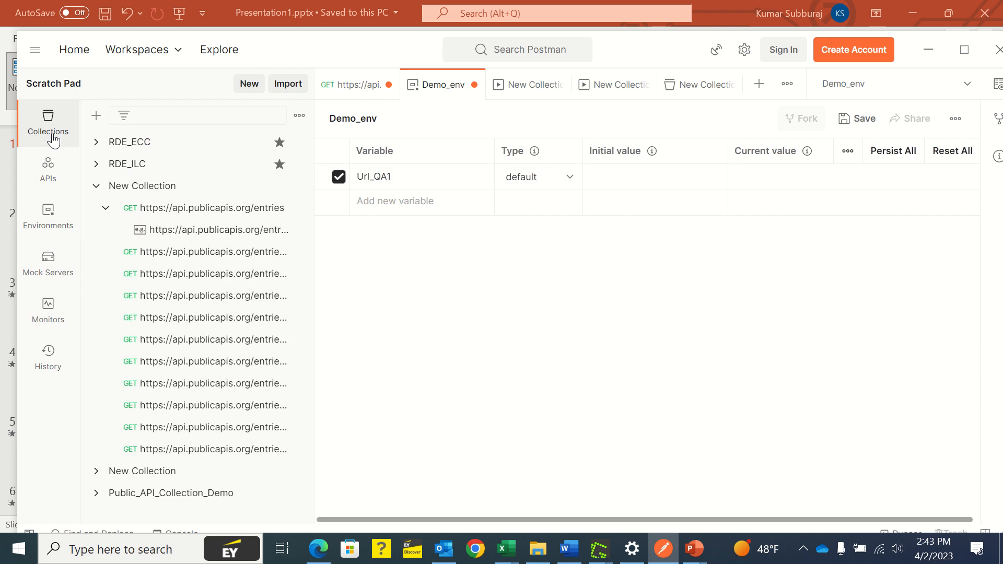
pyautogui.click(202, 217)
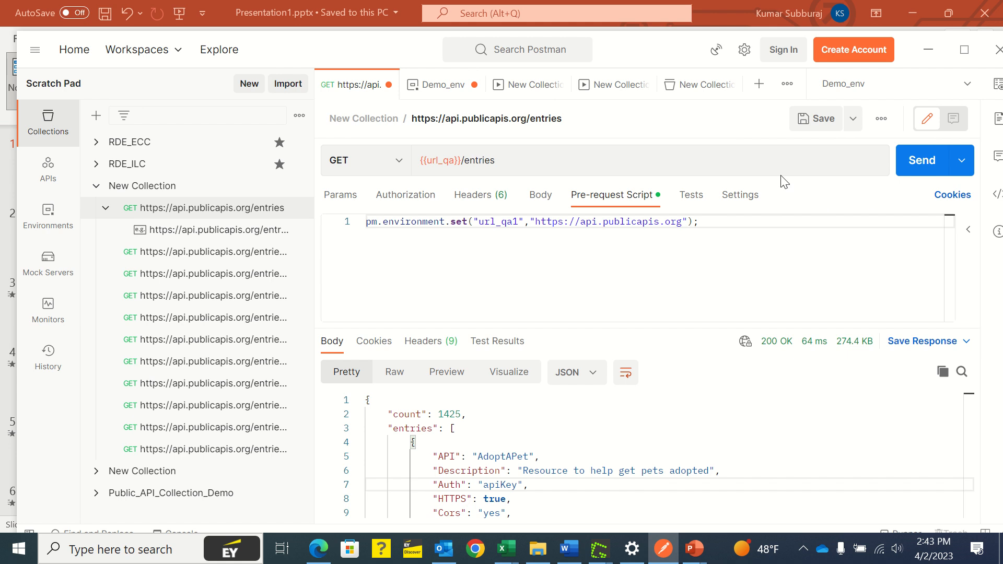
pyautogui.click(829, 117)
pyautogui.click(920, 159)
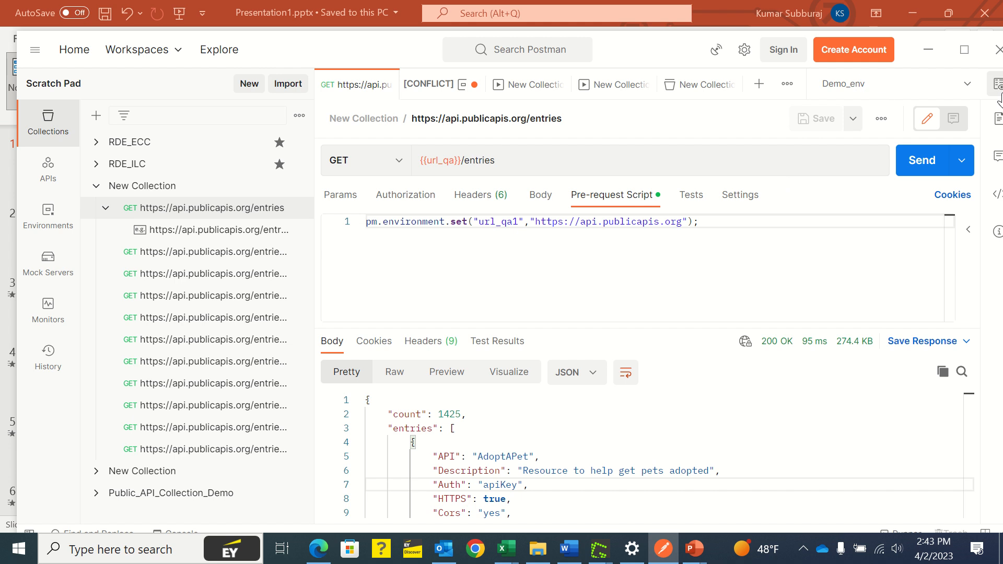
# Step: Check the Demo_env and global variables in the variables overview against the request's pre-request script, and close the overview
pyautogui.click(996, 86)
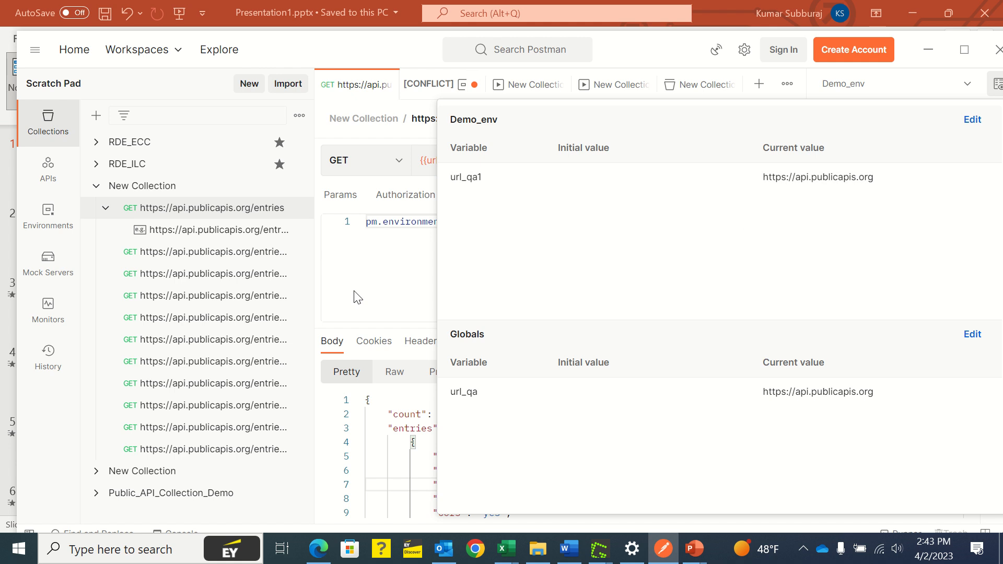
pyautogui.click(371, 274)
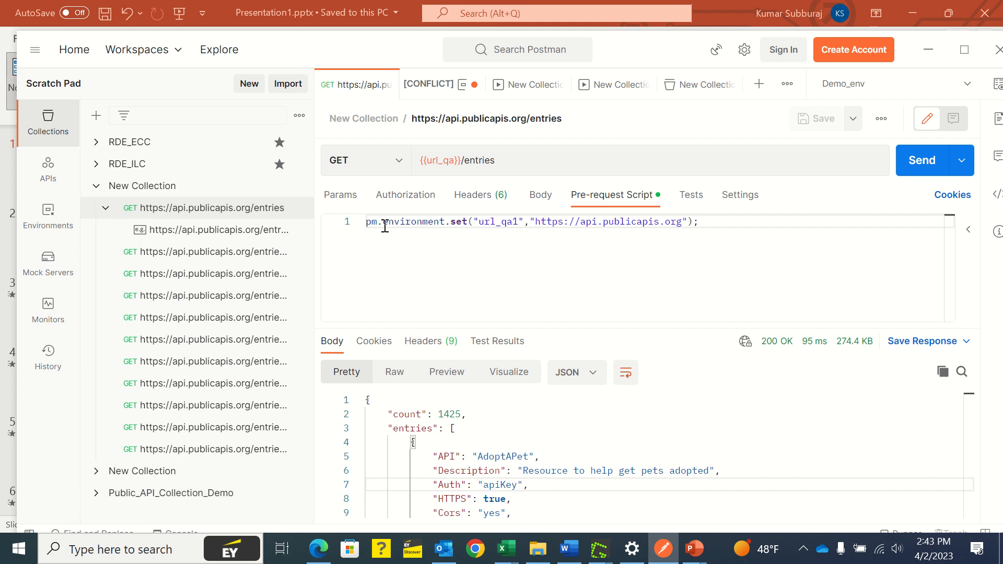
pyautogui.click(996, 82)
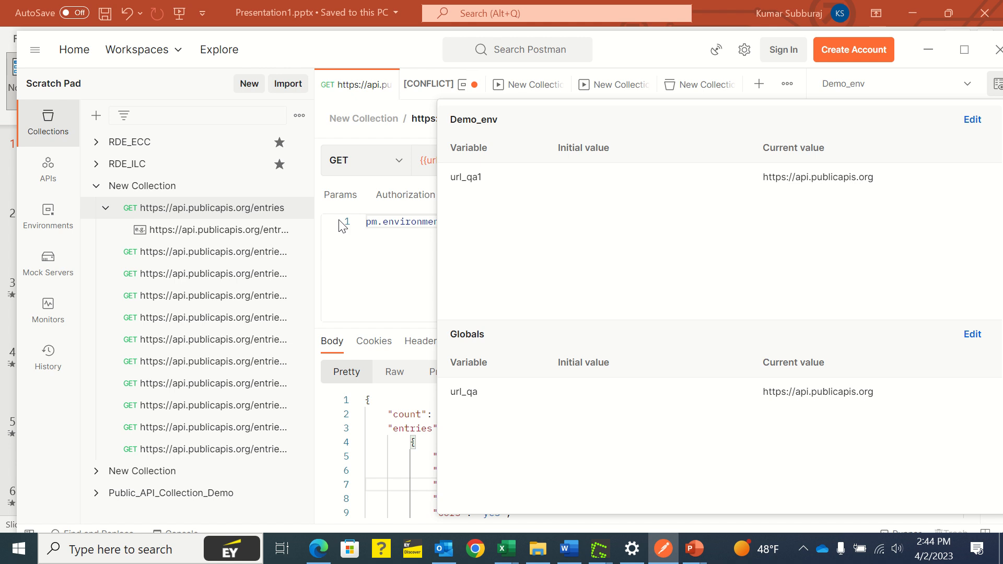
pyautogui.press('super+s')
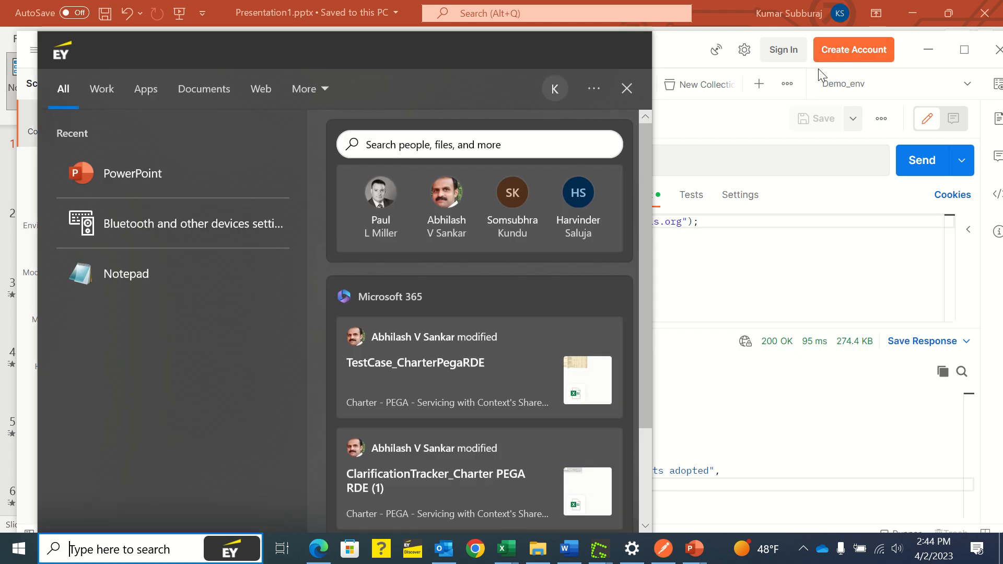
pyautogui.click(778, 149)
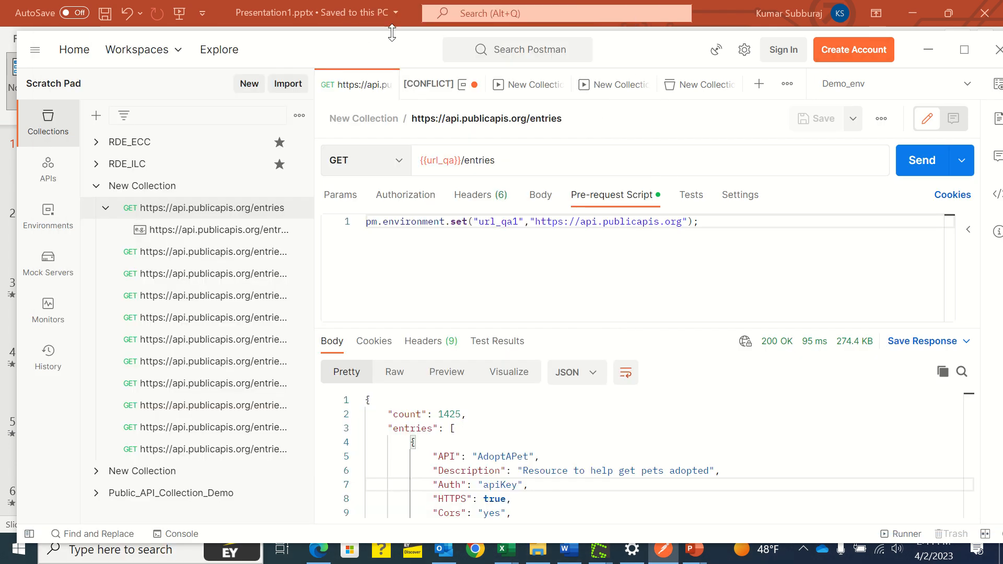